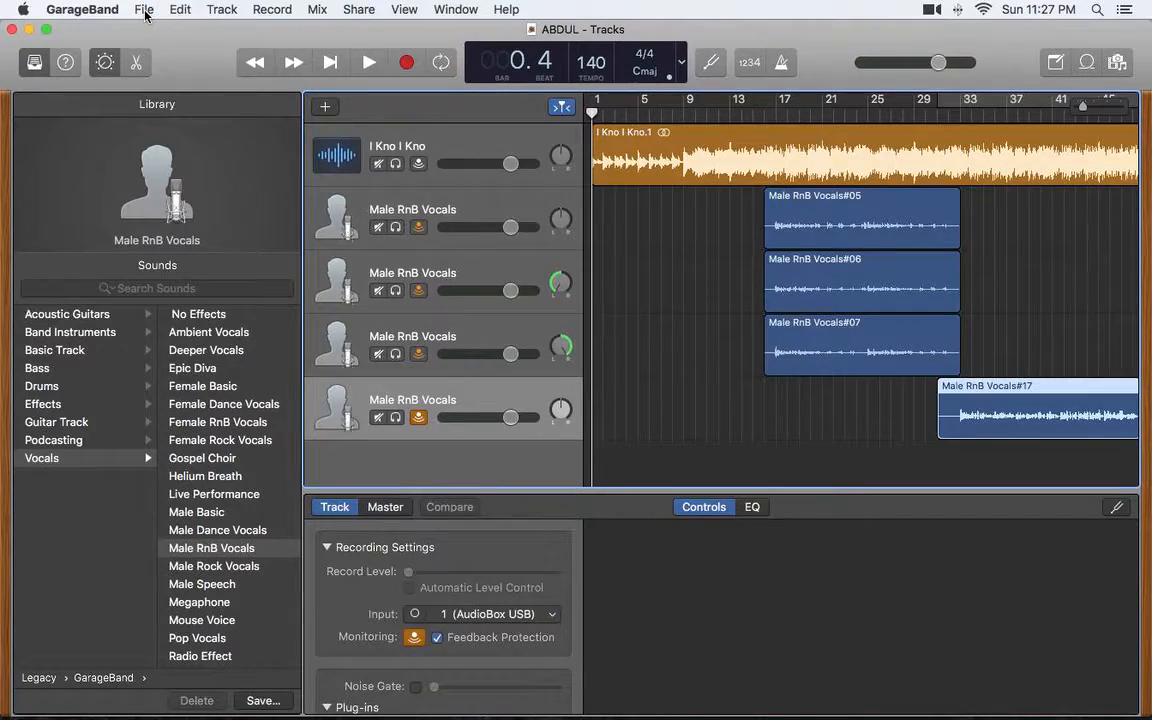
Create a new empty project with a microphone audio track on Input 1
click(145, 12)
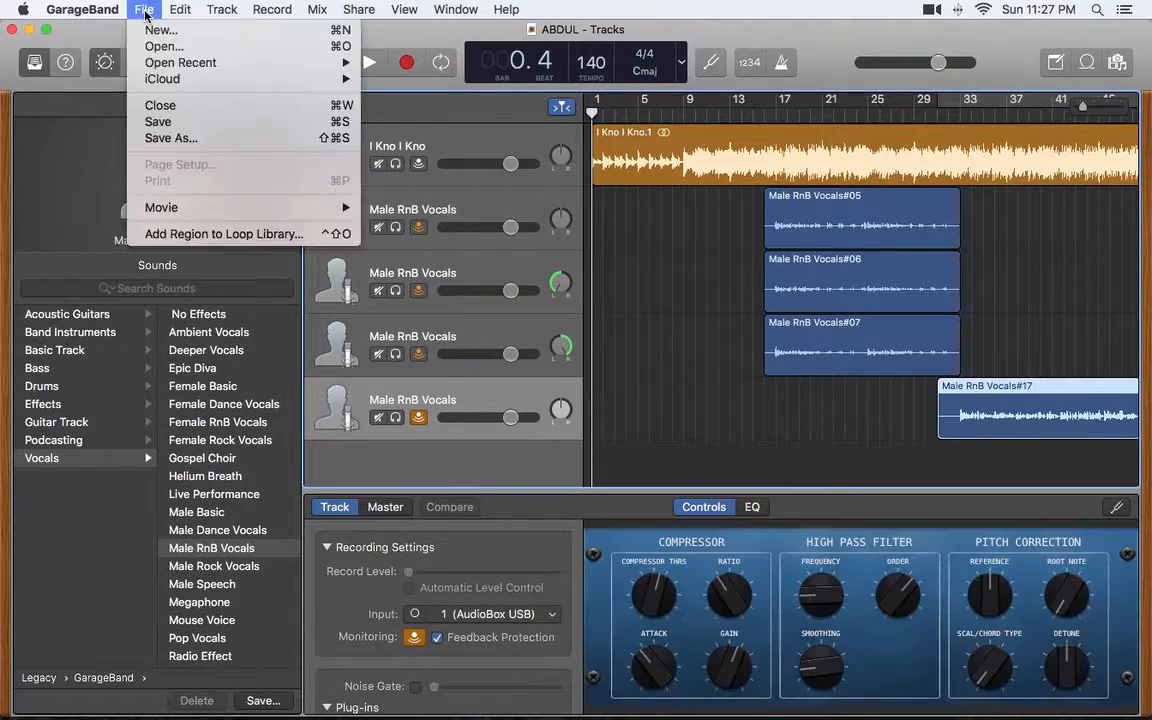
click(145, 32)
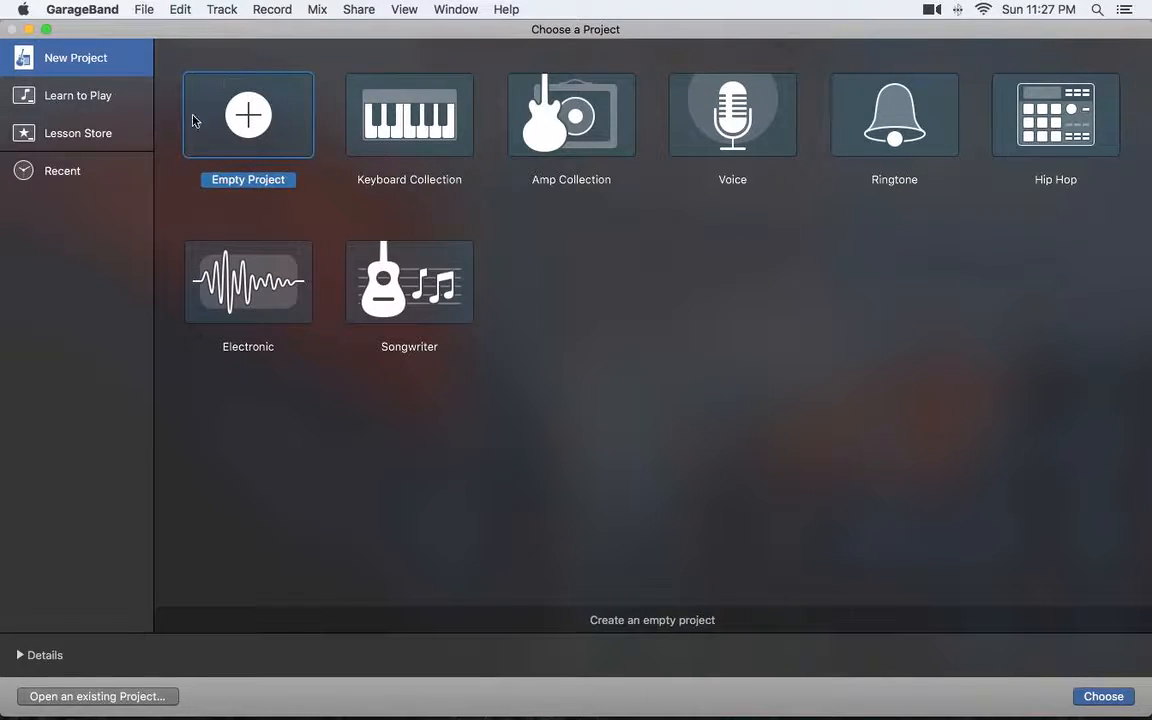
double_click(247, 120)
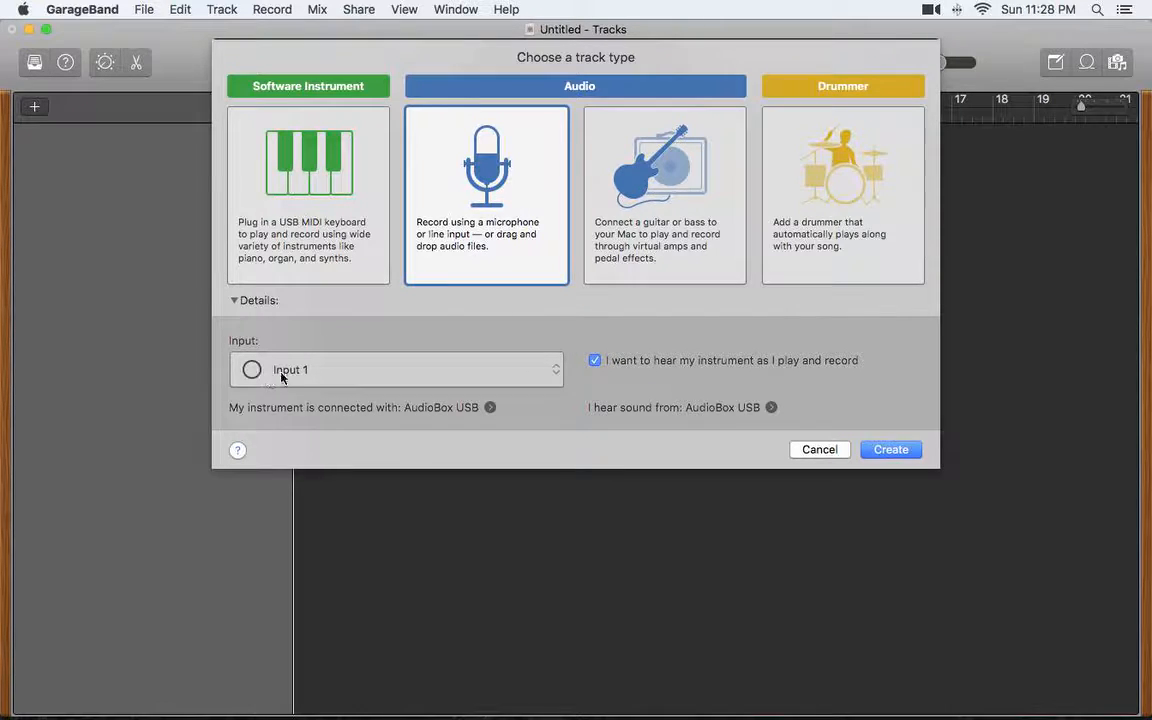
click(905, 450)
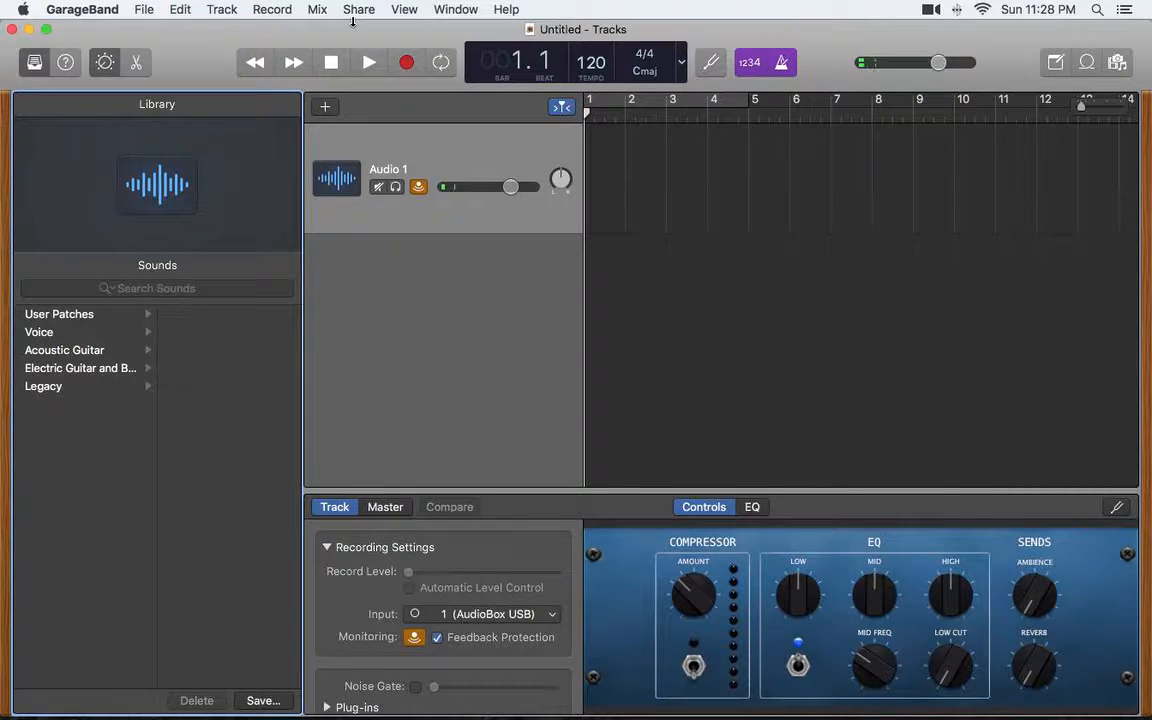
Switch to iTunes, select the song Gold in the NU-VISION playlist, and return to GarageBand
drag(336, 40, 365, 8)
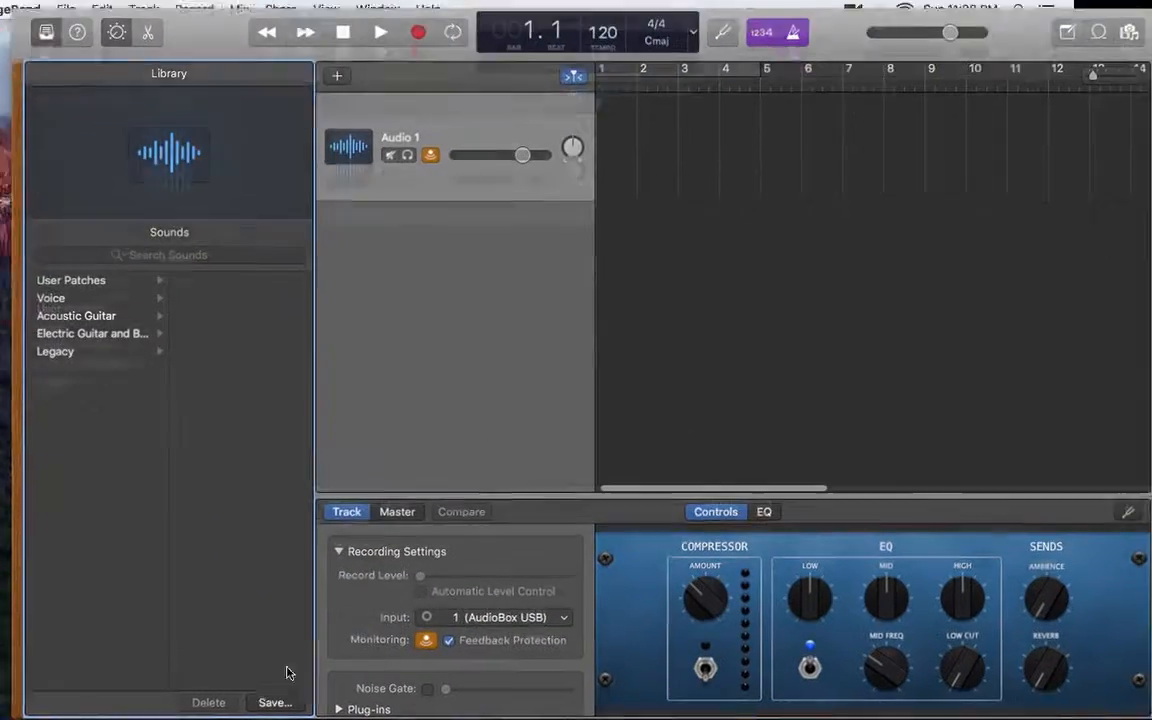
mouse_move(271, 704)
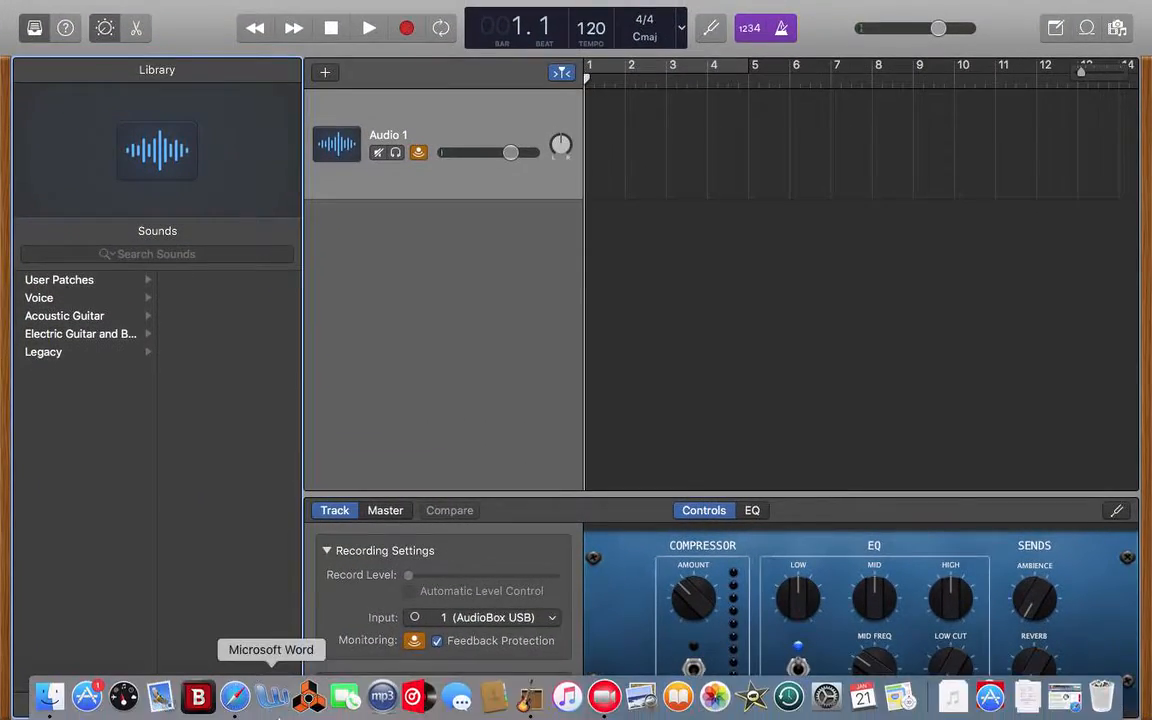
click(567, 698)
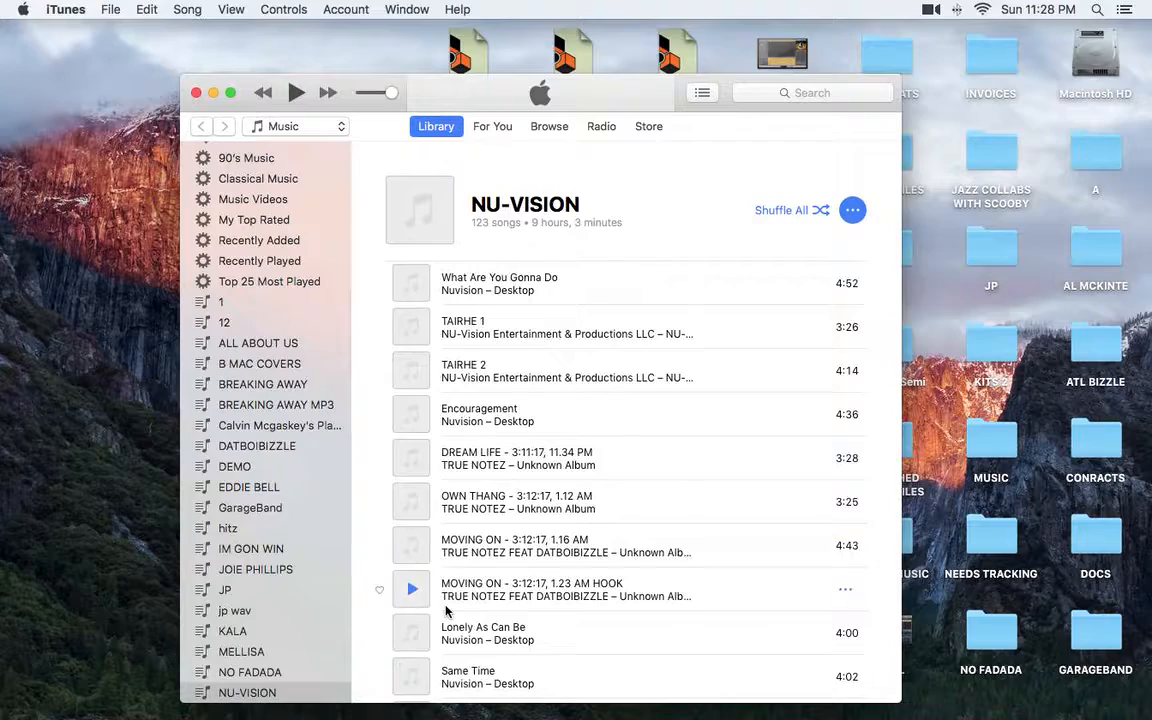
scroll(446, 600, down, 10)
scroll(446, 610, down, 15)
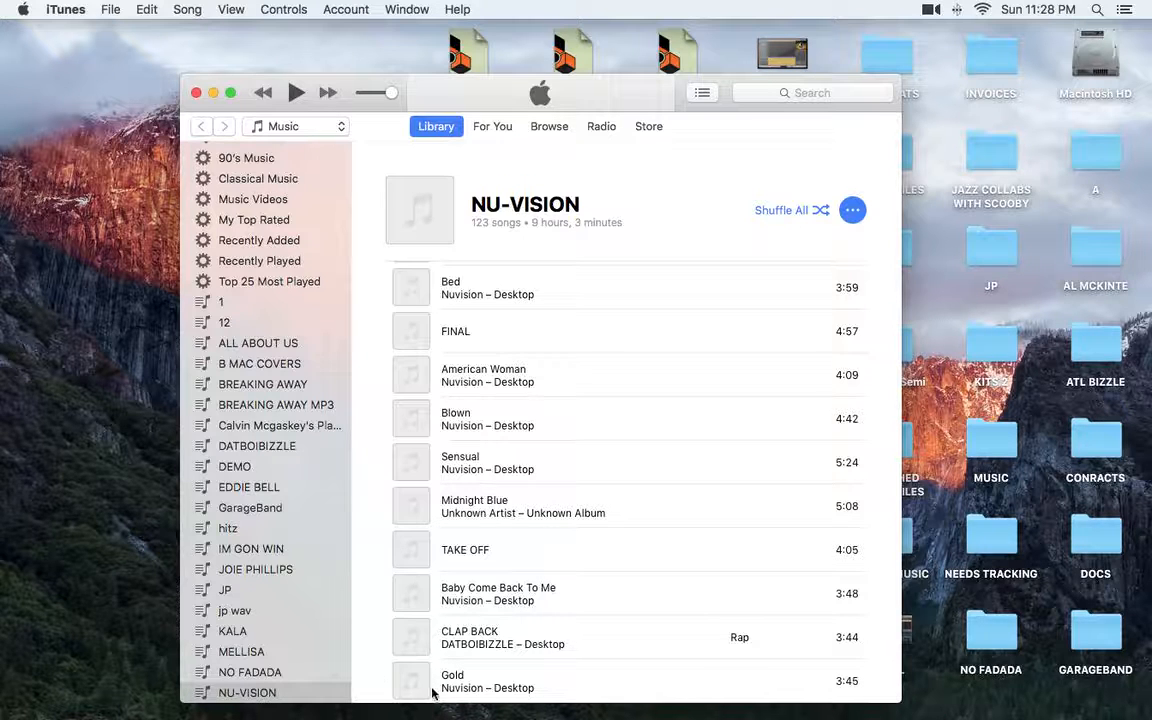
drag(432, 688, 540, 700)
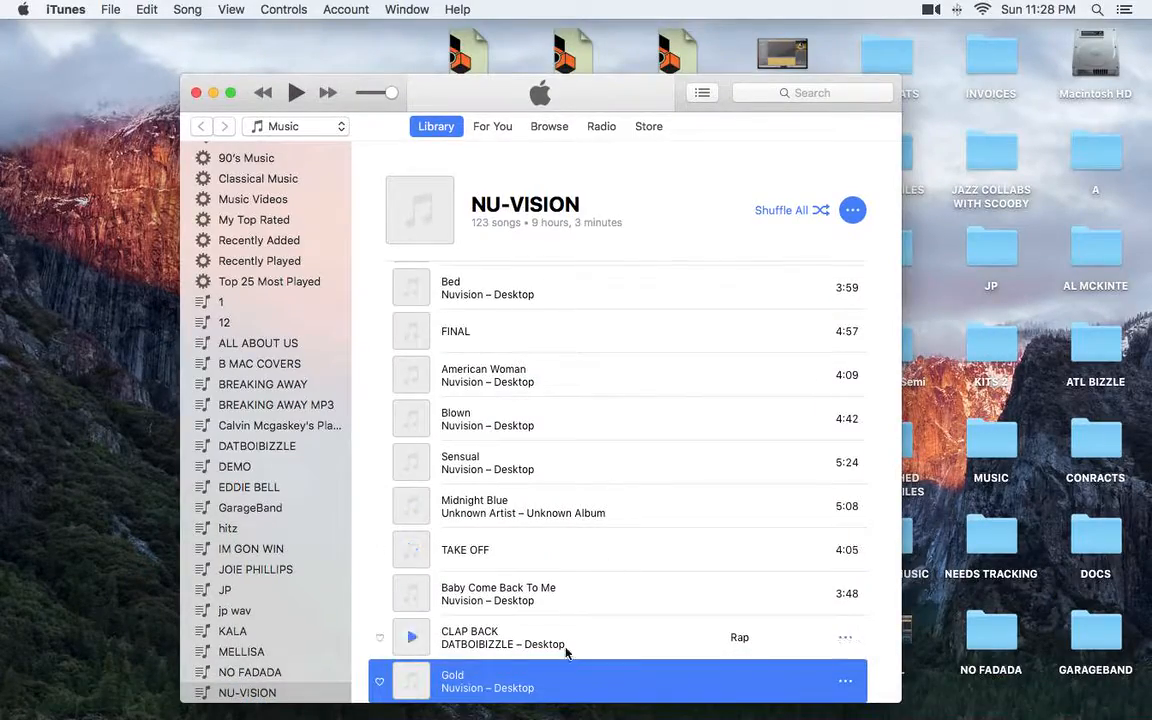
click(540, 711)
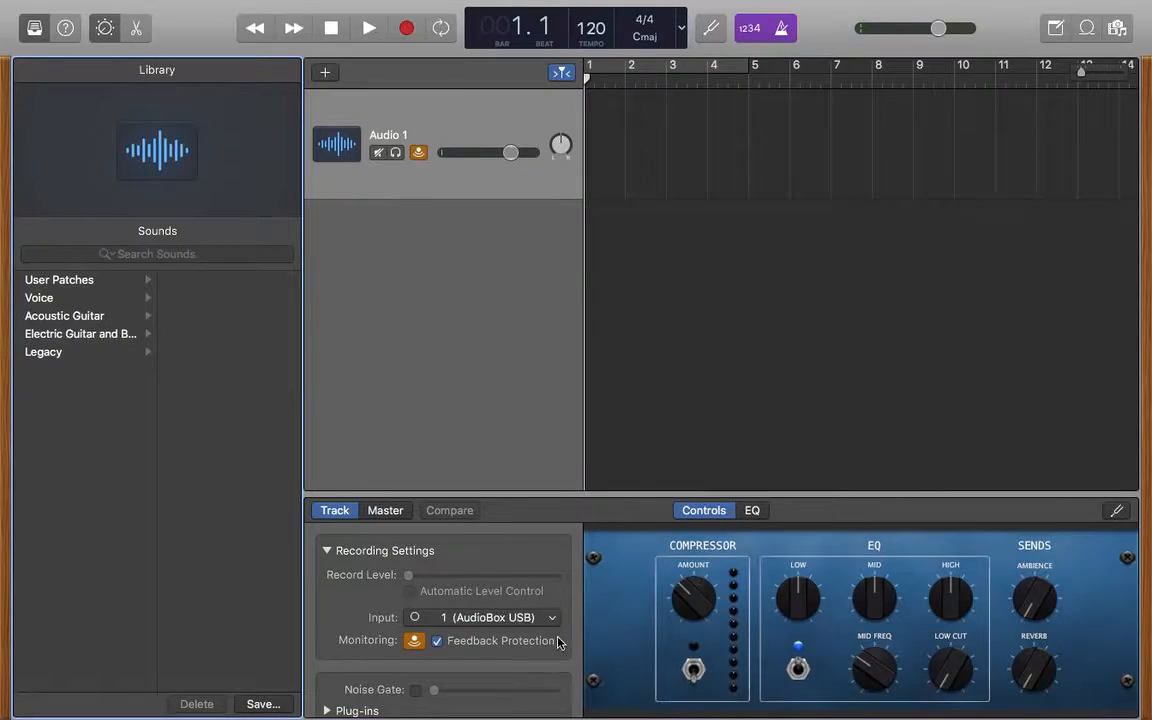
Bring the song Gold from iTunes into the GarageBand project as its own track and place it above Audio 1
mouse_move(44, 10)
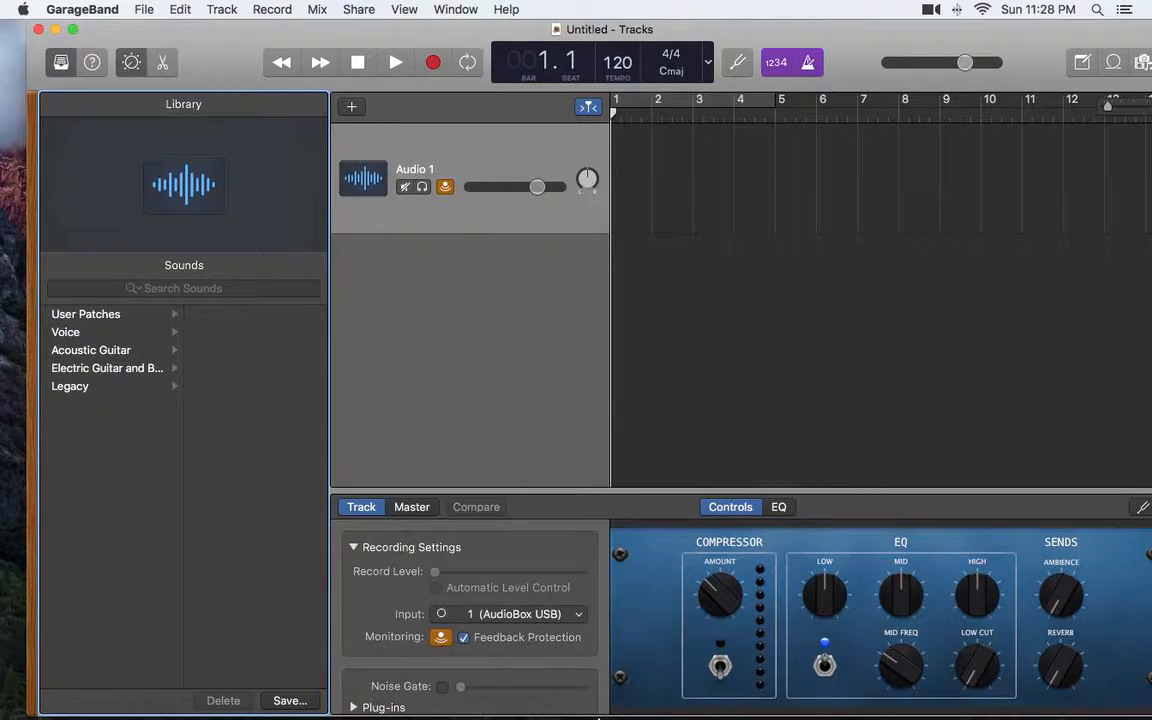
mouse_move(596, 715)
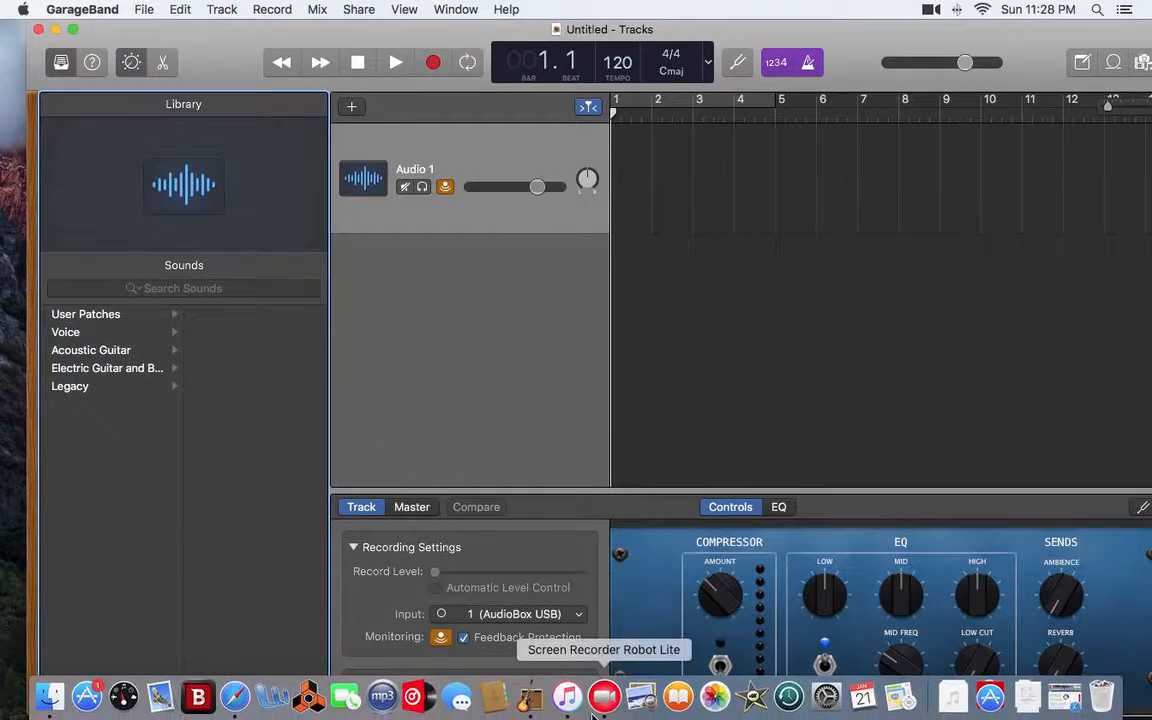
click(566, 697)
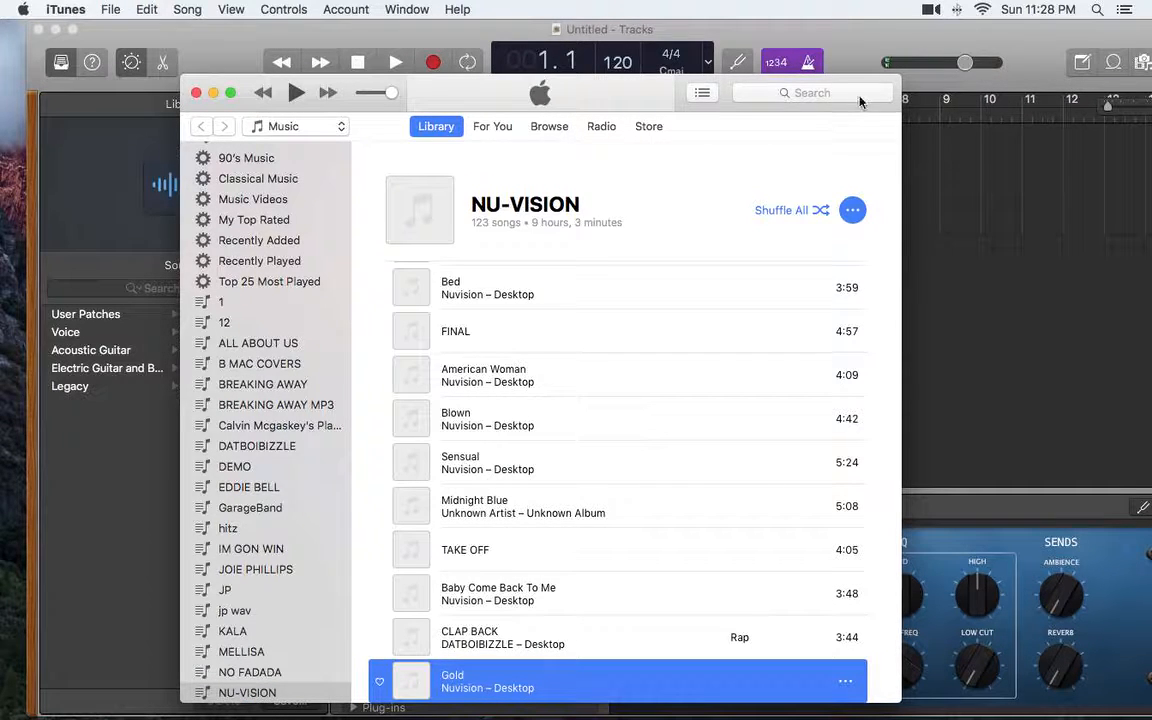
drag(731, 86, 328, 37)
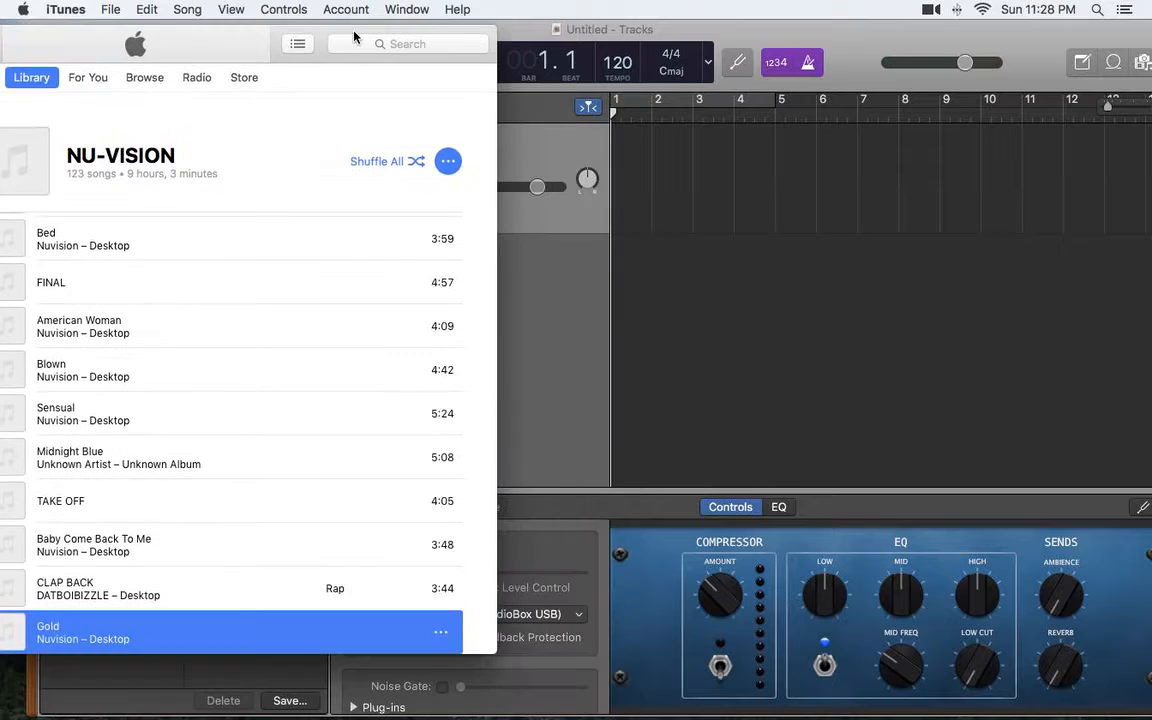
drag(77, 622, 553, 122)
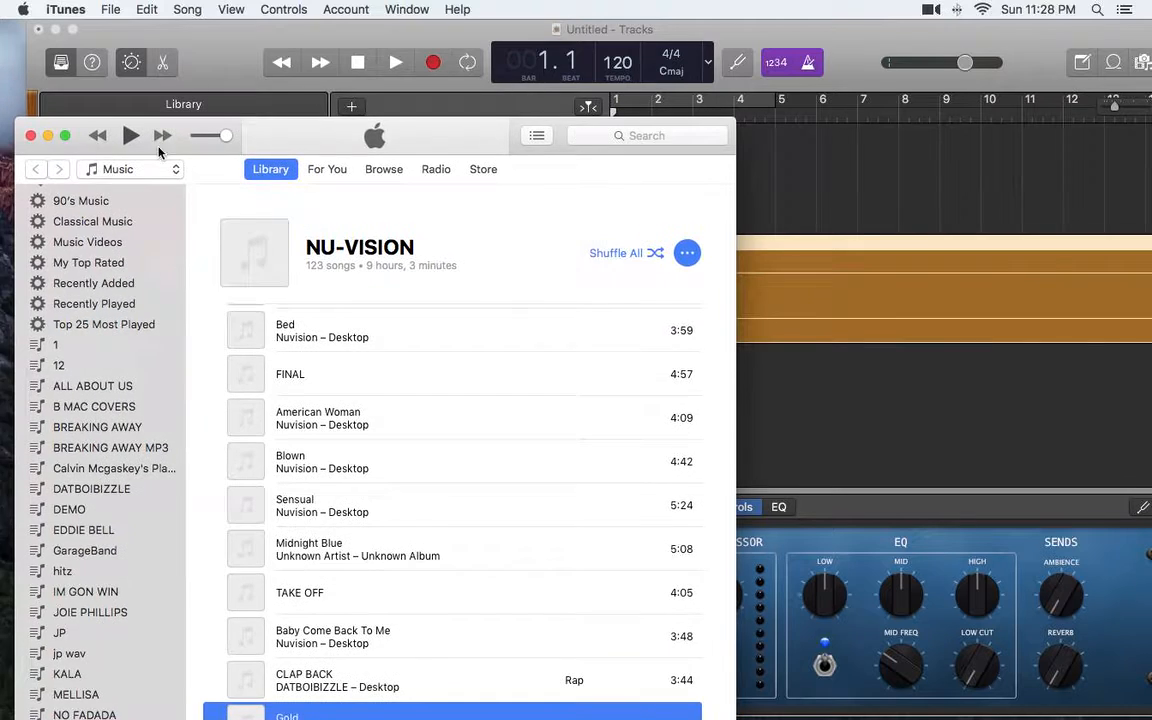
click(31, 136)
drag(433, 268, 449, 190)
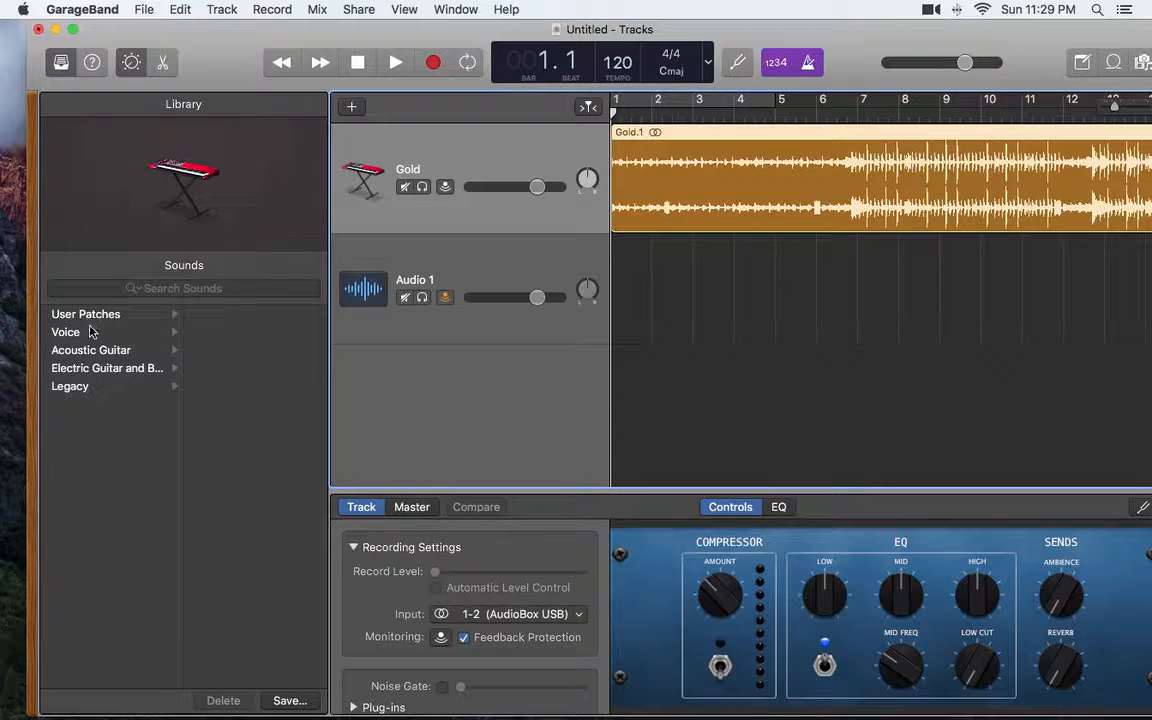
Apply the No Effects patch from the Legacy GarageBand Effects sounds to the Gold track
click(92, 387)
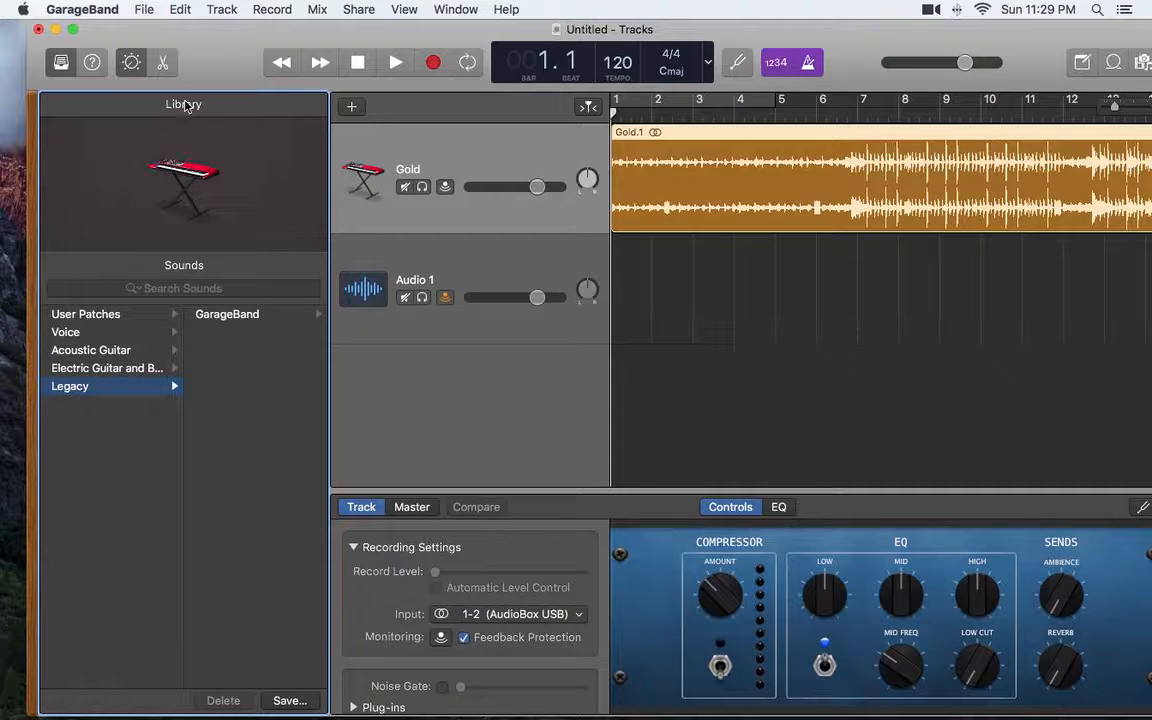
click(228, 316)
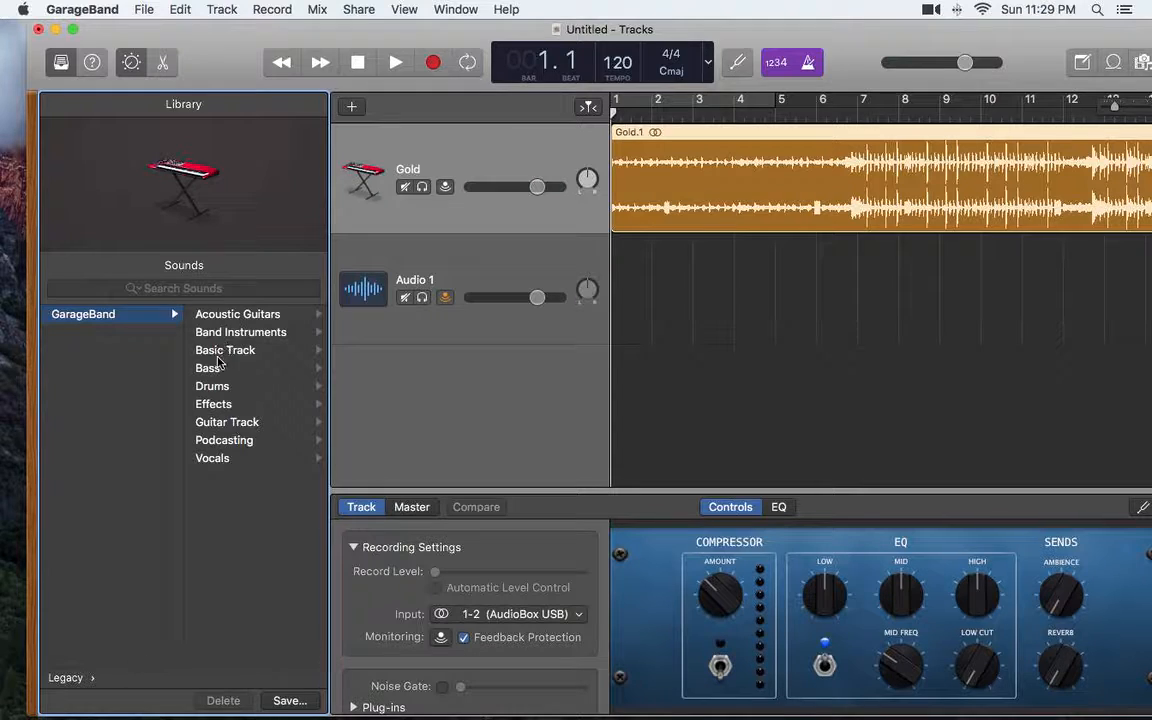
click(223, 406)
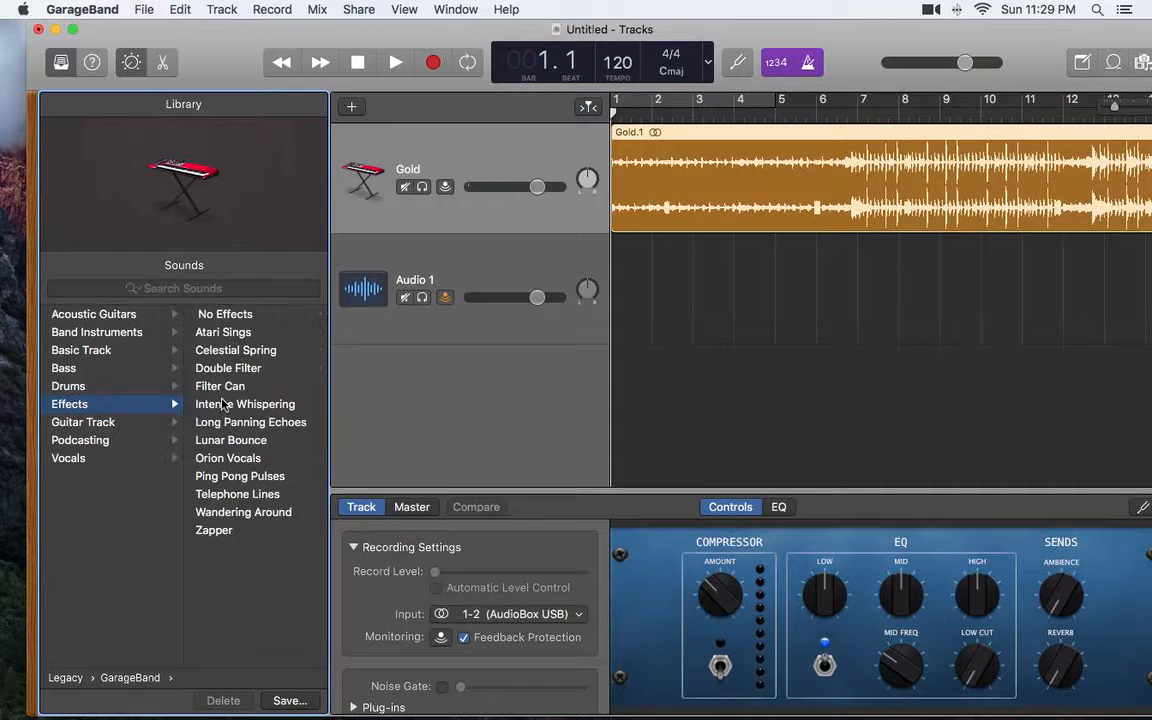
click(221, 316)
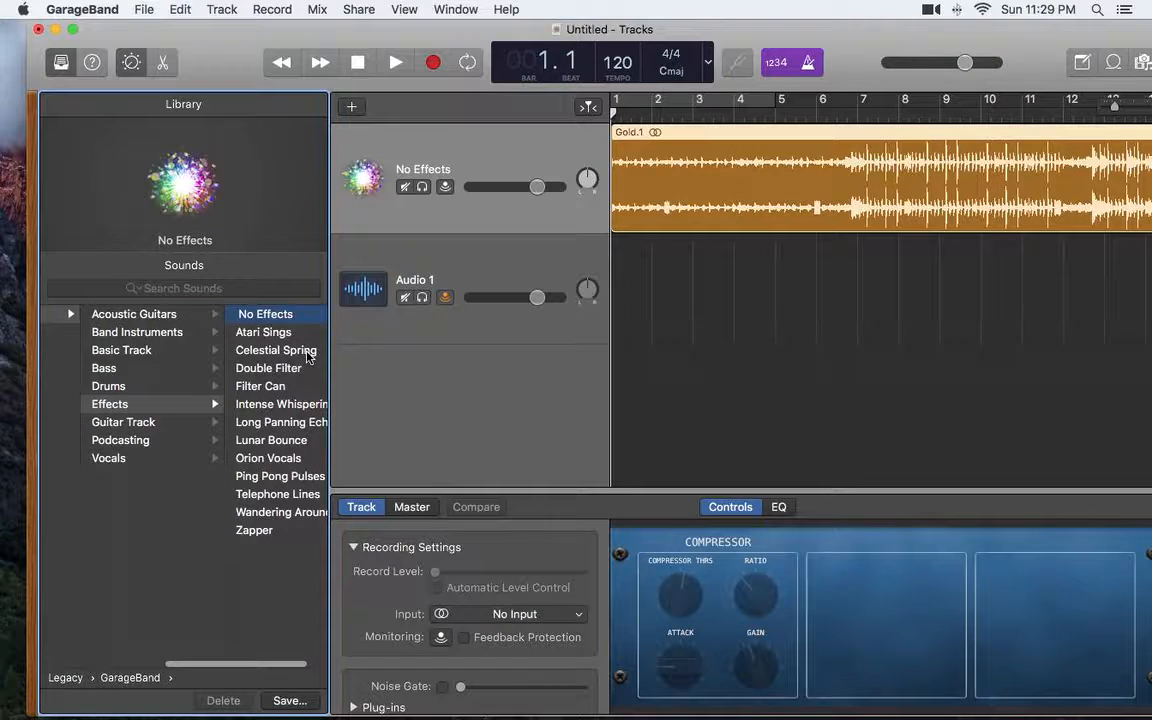
Apply the Male RnB Vocals patch from the Legacy GarageBand Vocals sounds to the Audio 1 track
click(442, 254)
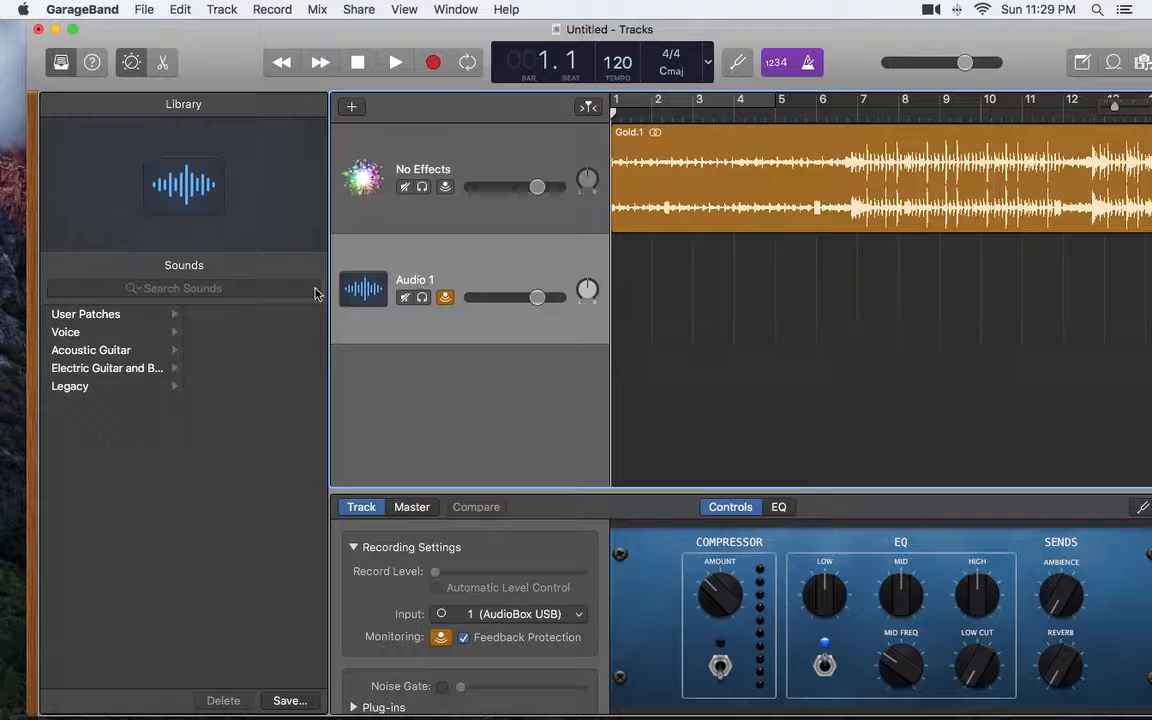
click(74, 389)
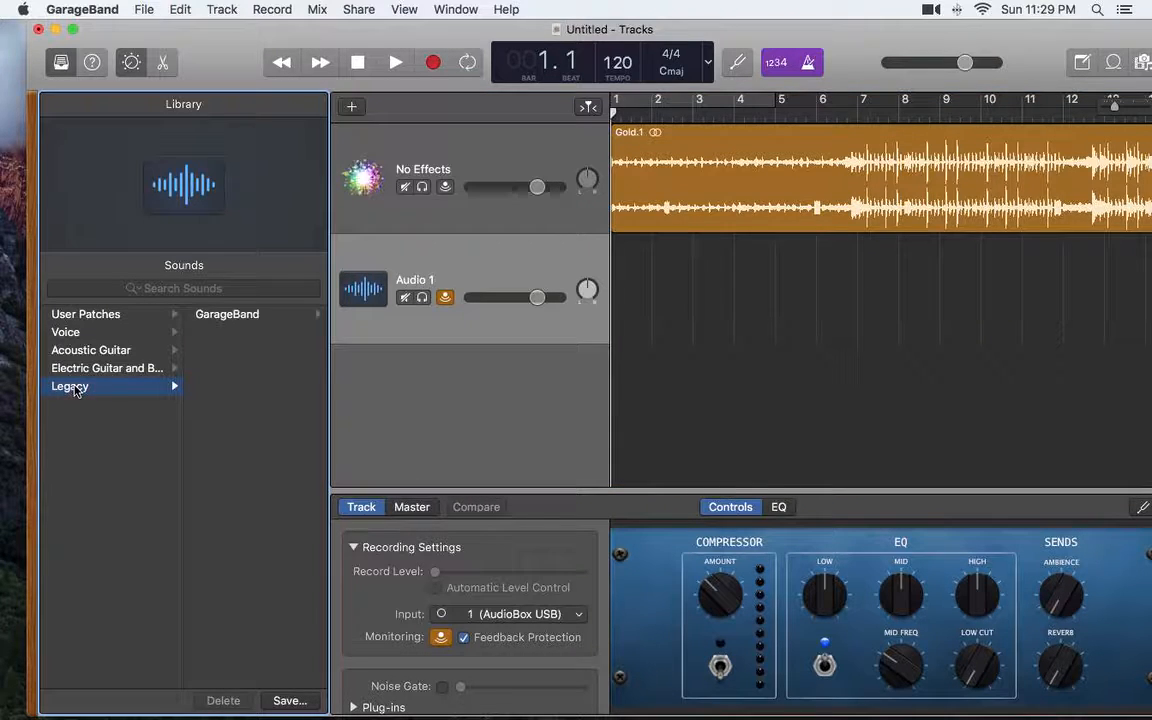
click(247, 316)
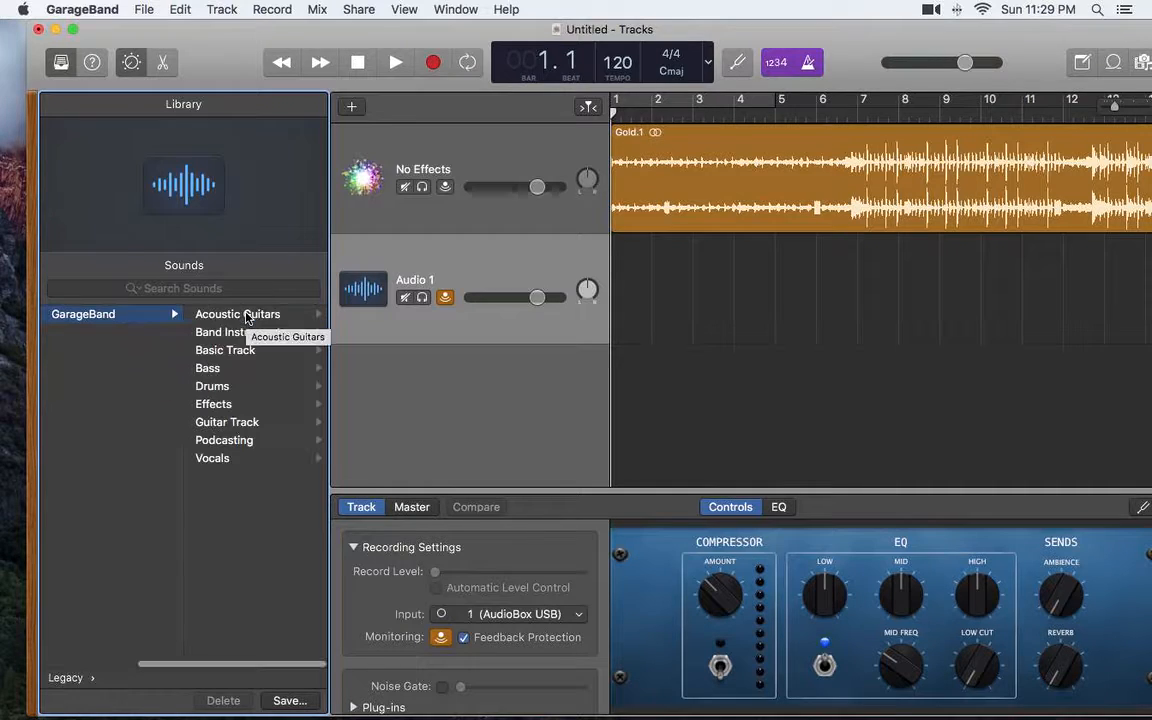
click(210, 459)
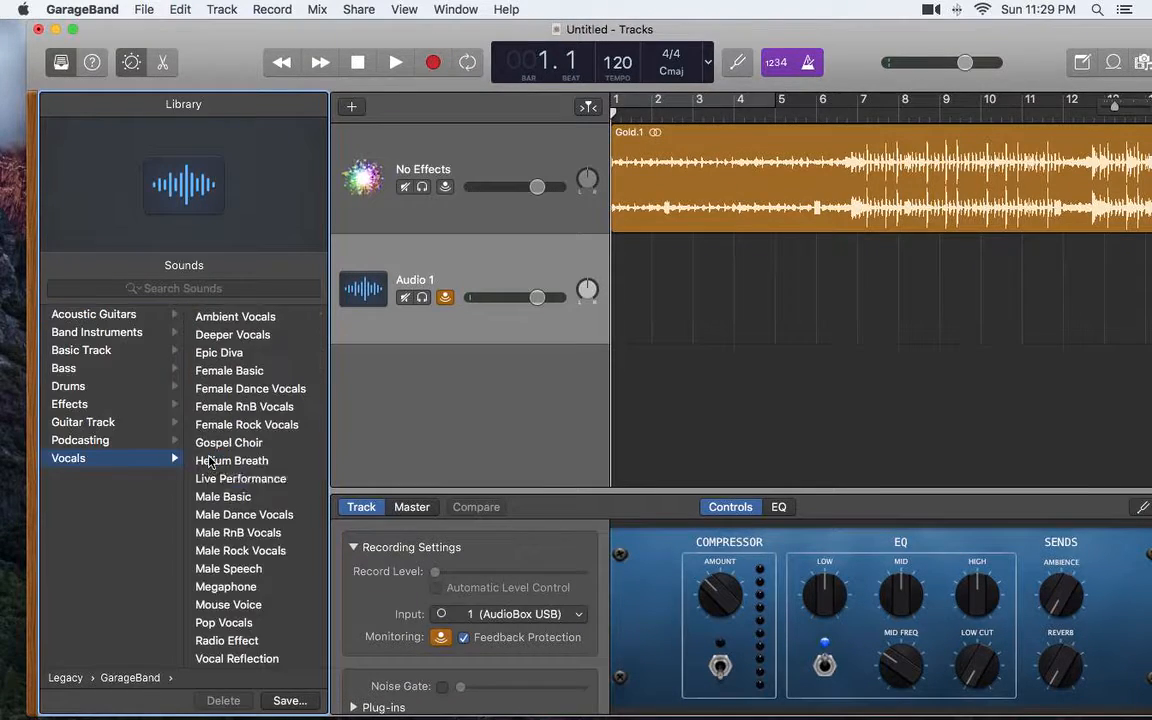
click(226, 534)
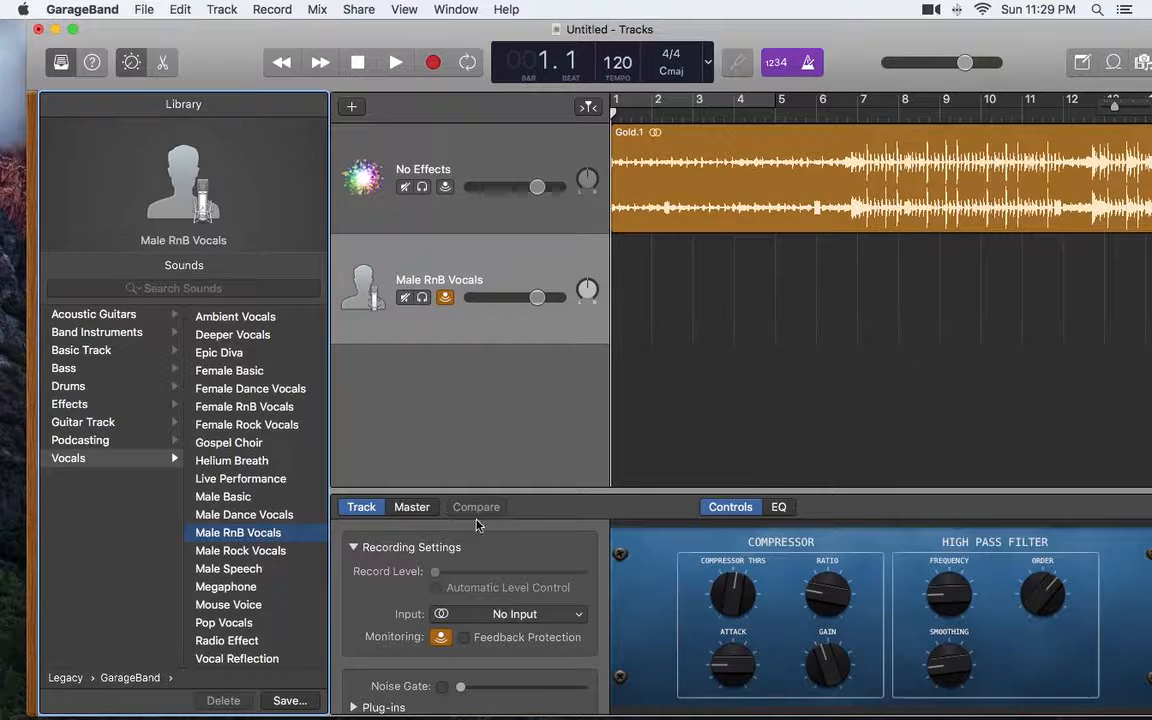
Reveal the vocal track's plug-ins and set its Compressor to the Studio Vocal voice preset
drag(575, 491, 560, 300)
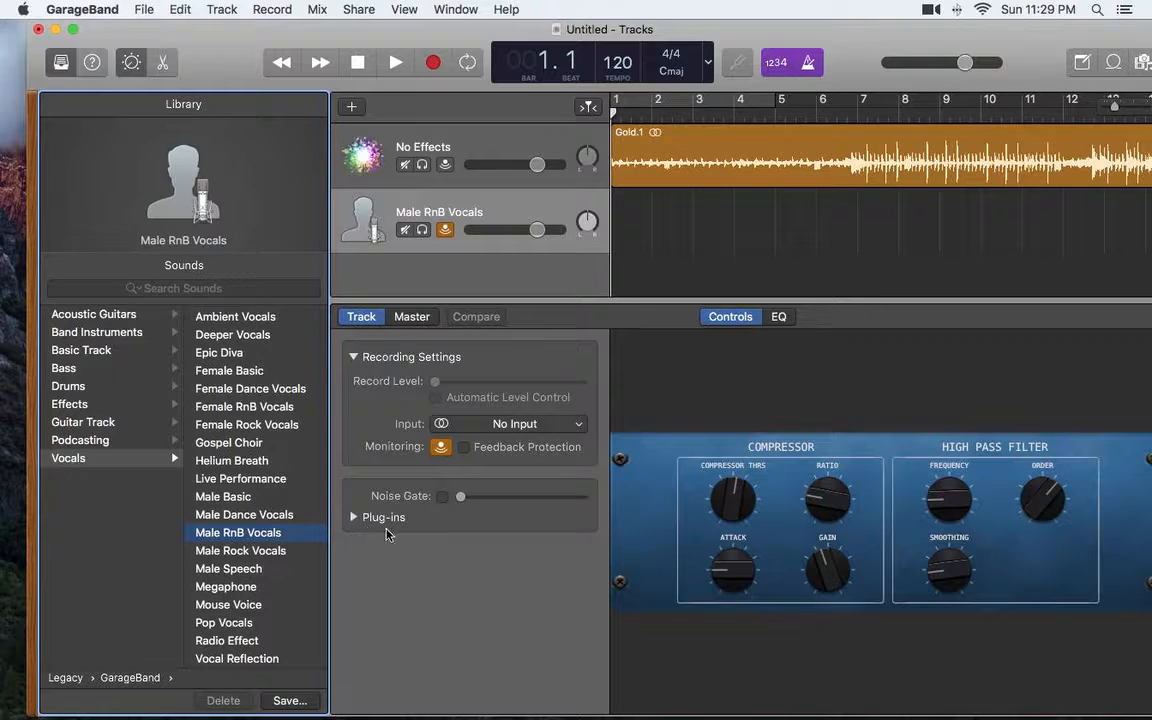
click(355, 517)
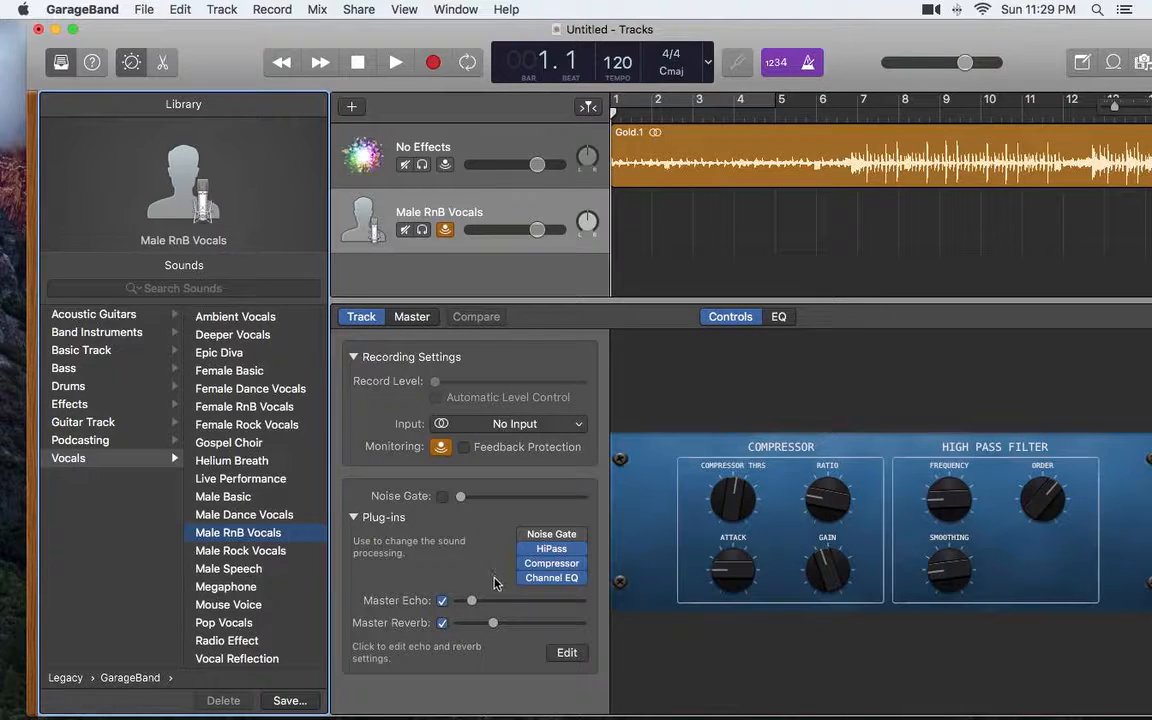
click(549, 565)
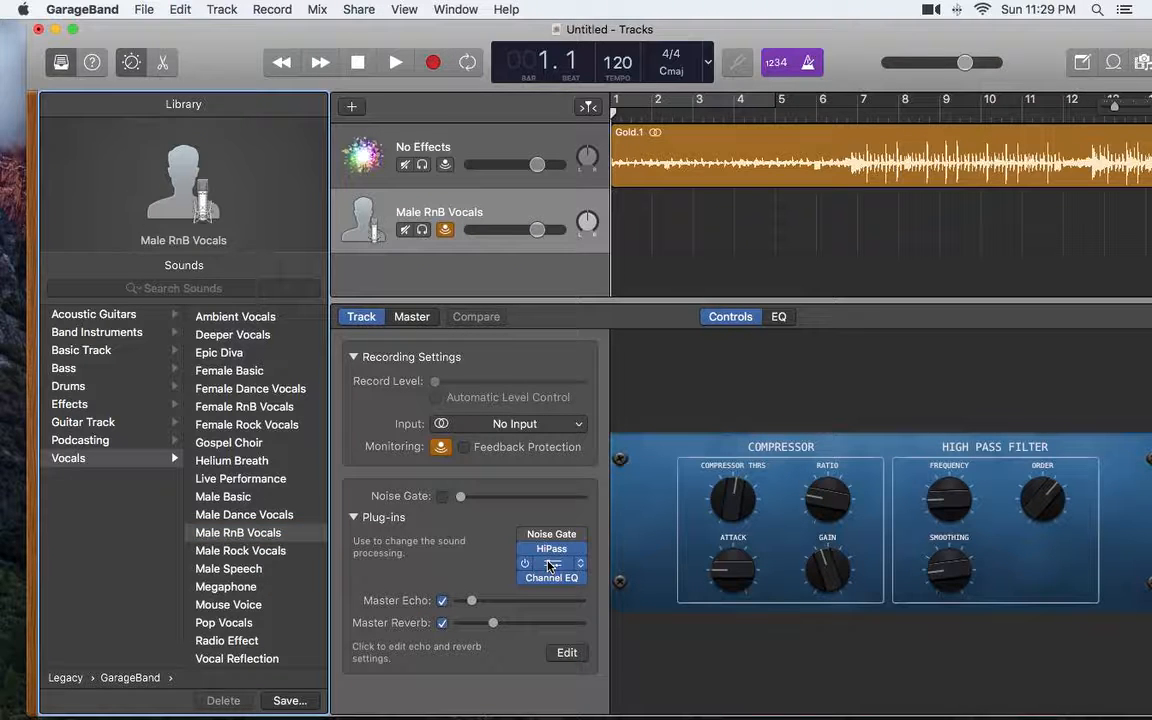
double_click(576, 572)
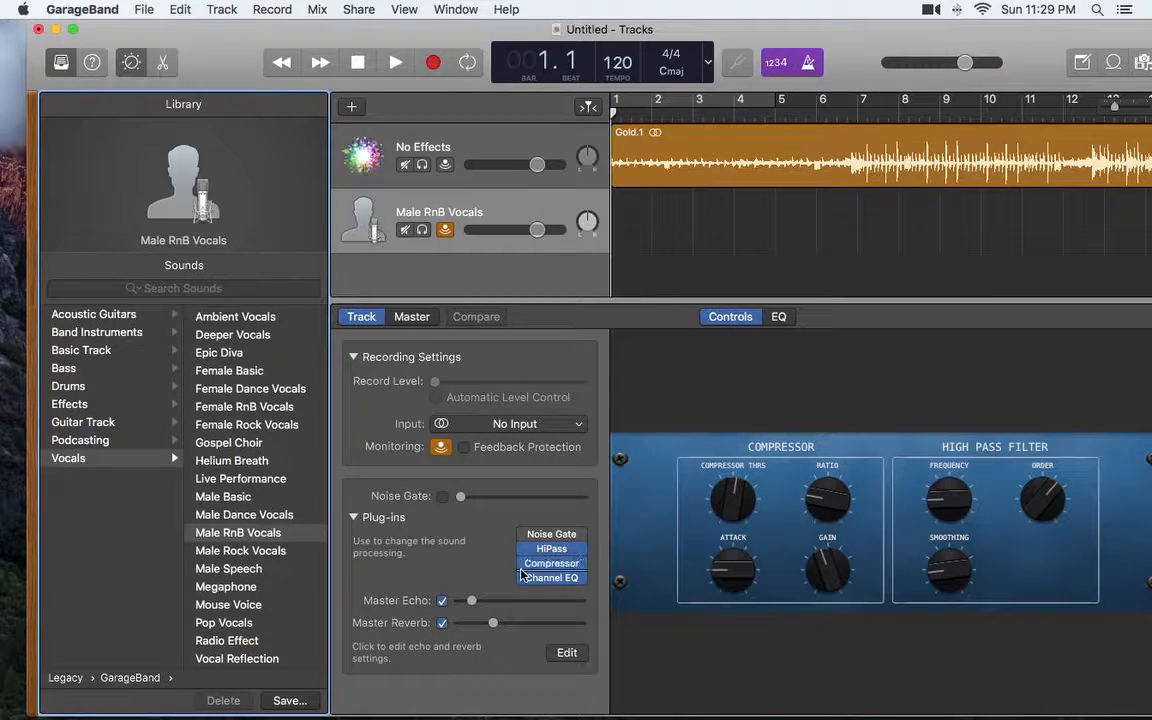
click(557, 566)
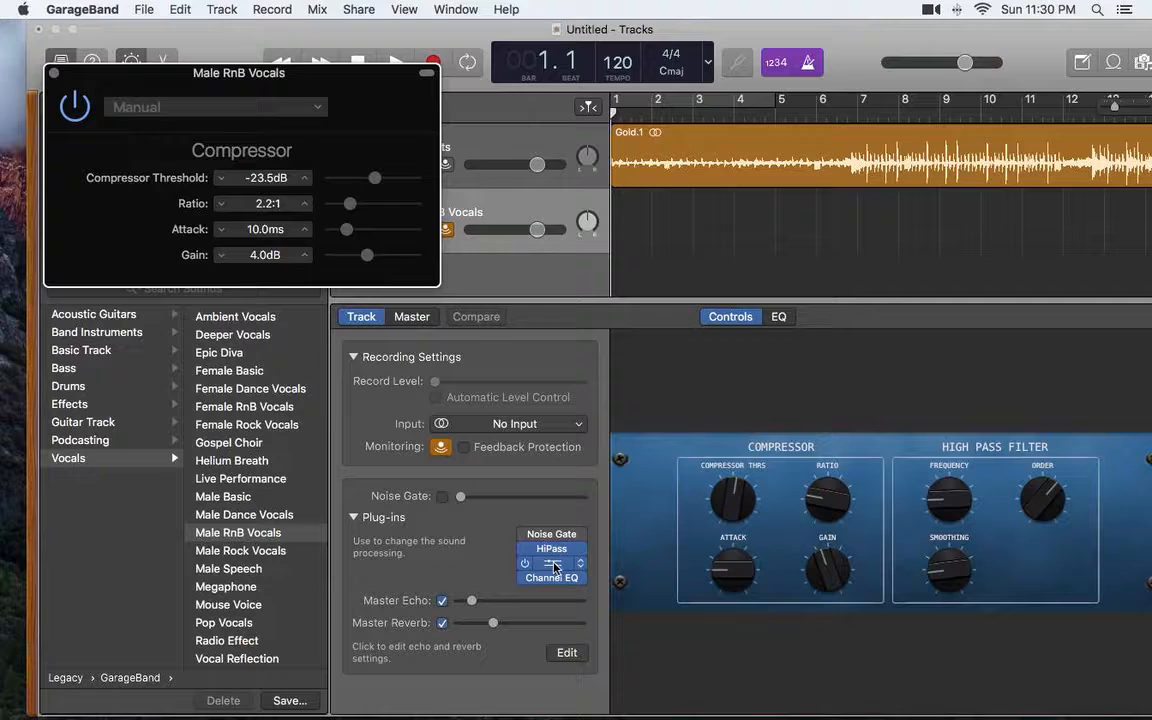
click(145, 114)
mouse_move(170, 255)
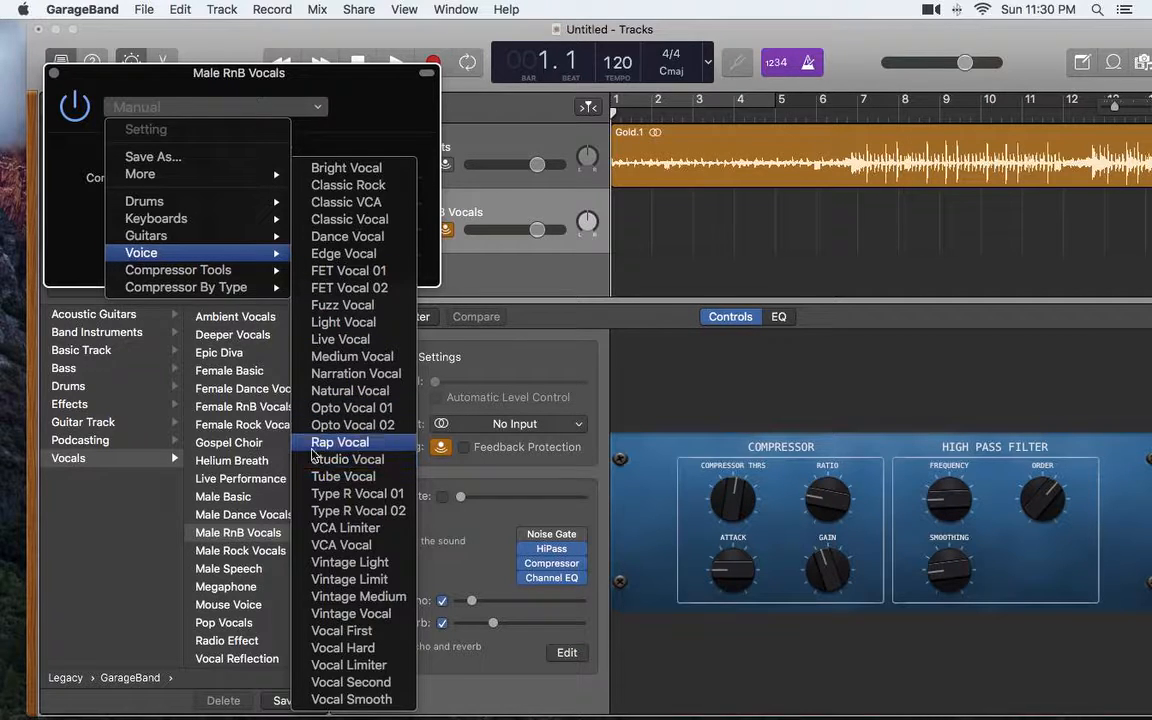
click(395, 467)
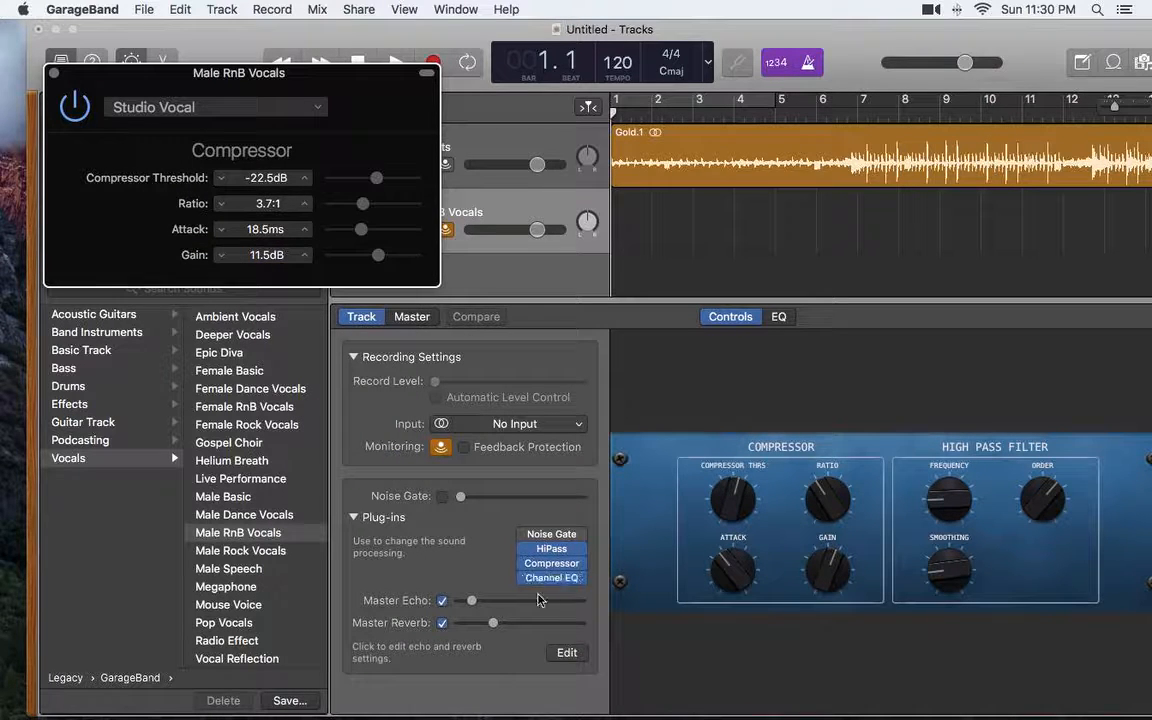
Set the vocal track's Channel EQ to the Clear Vocals voice preset
mouse_move(556, 583)
click(557, 582)
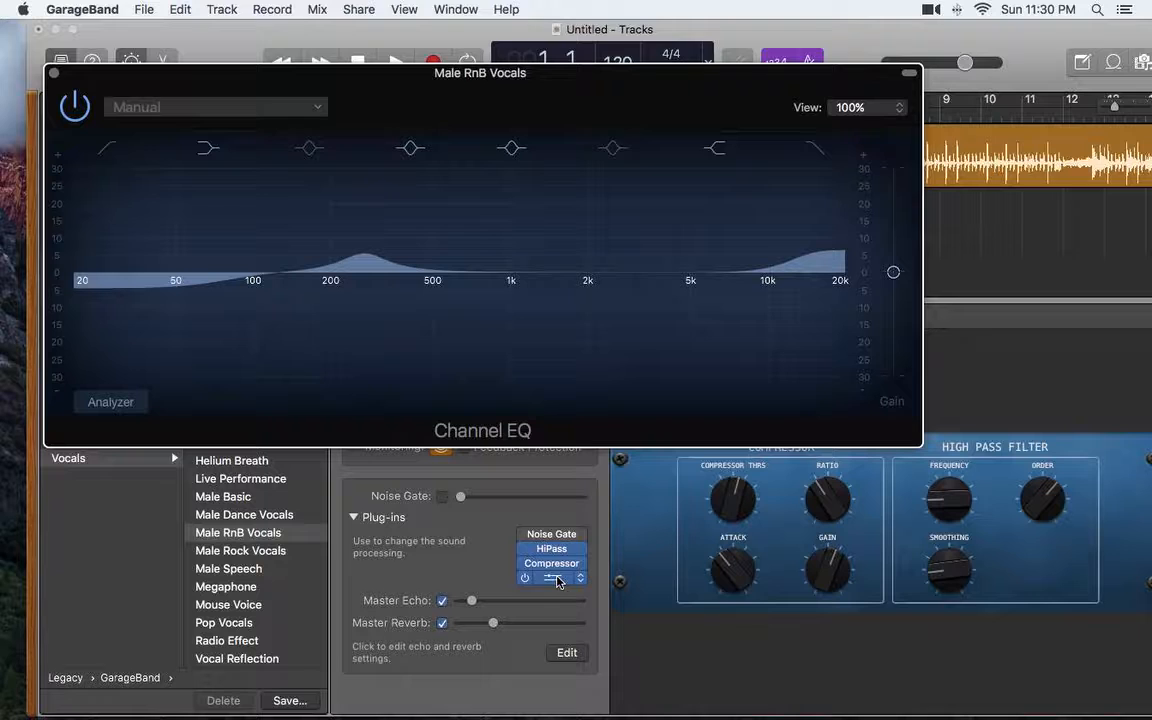
click(249, 112)
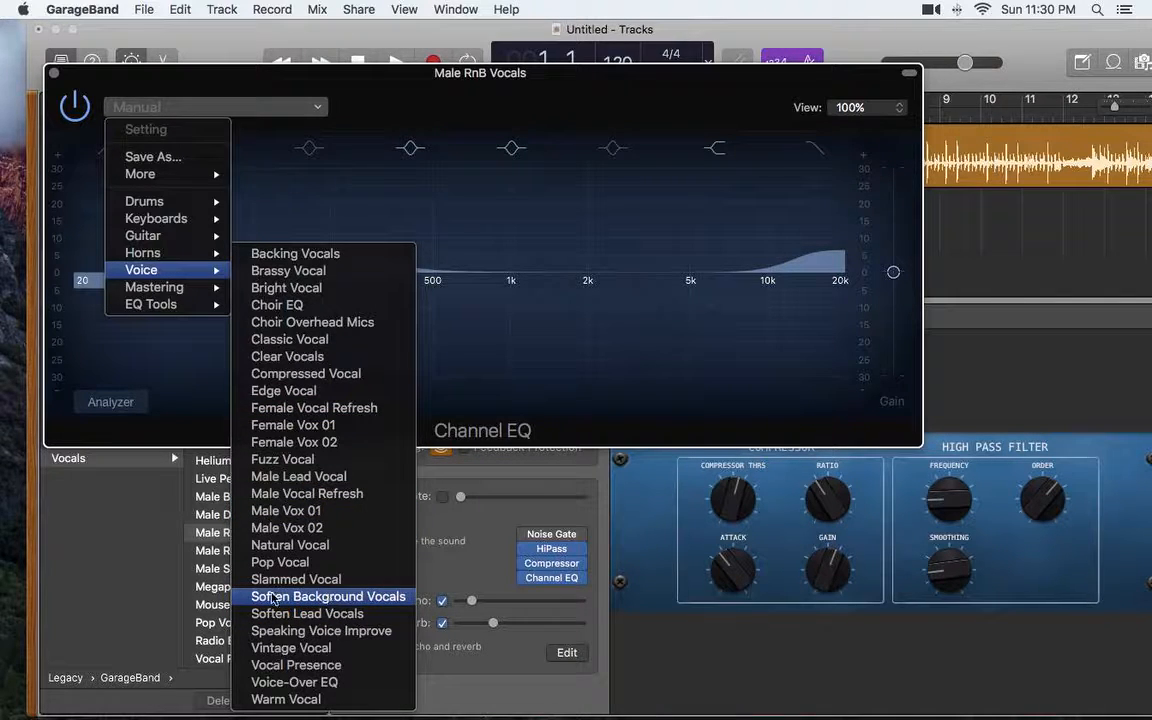
click(308, 357)
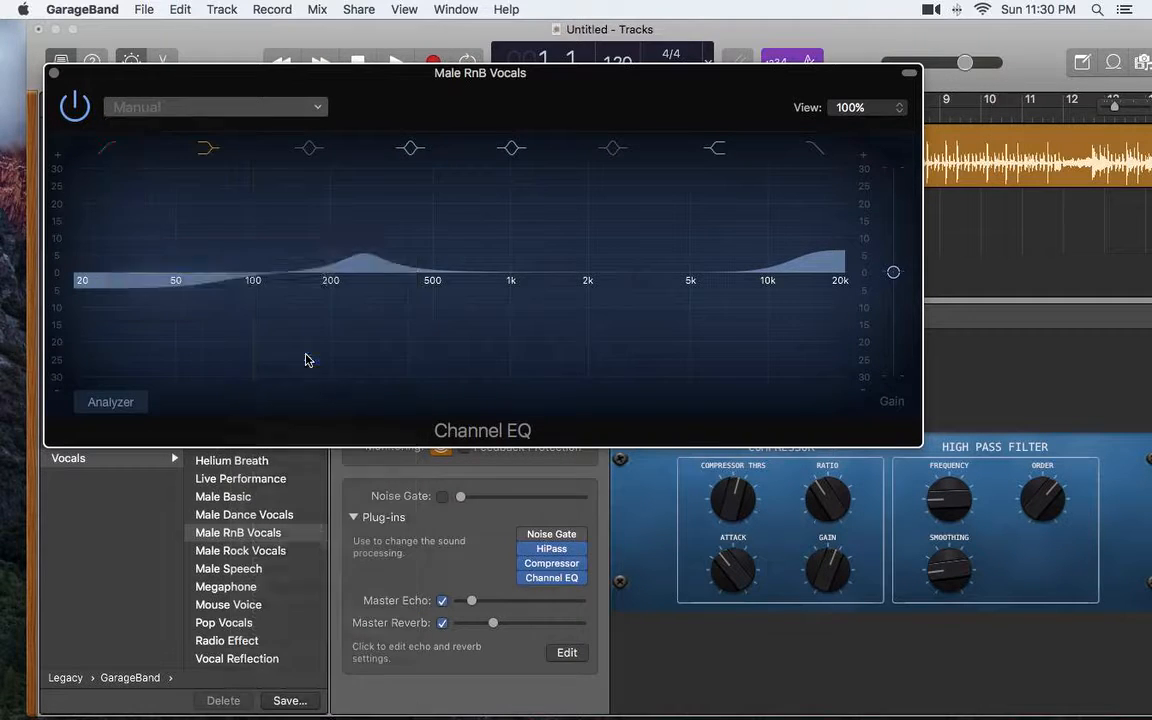
Raise the vocal track's Master Echo and Master Reverb amounts to roughly a third of their range
click(54, 75)
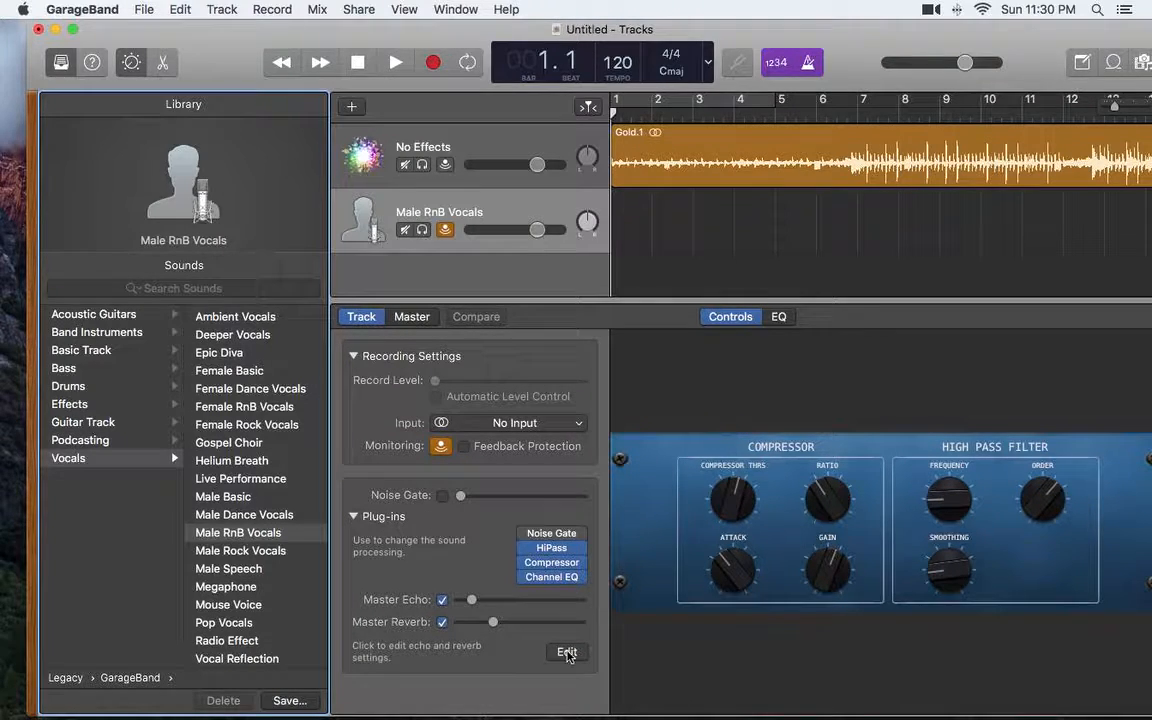
click(566, 652)
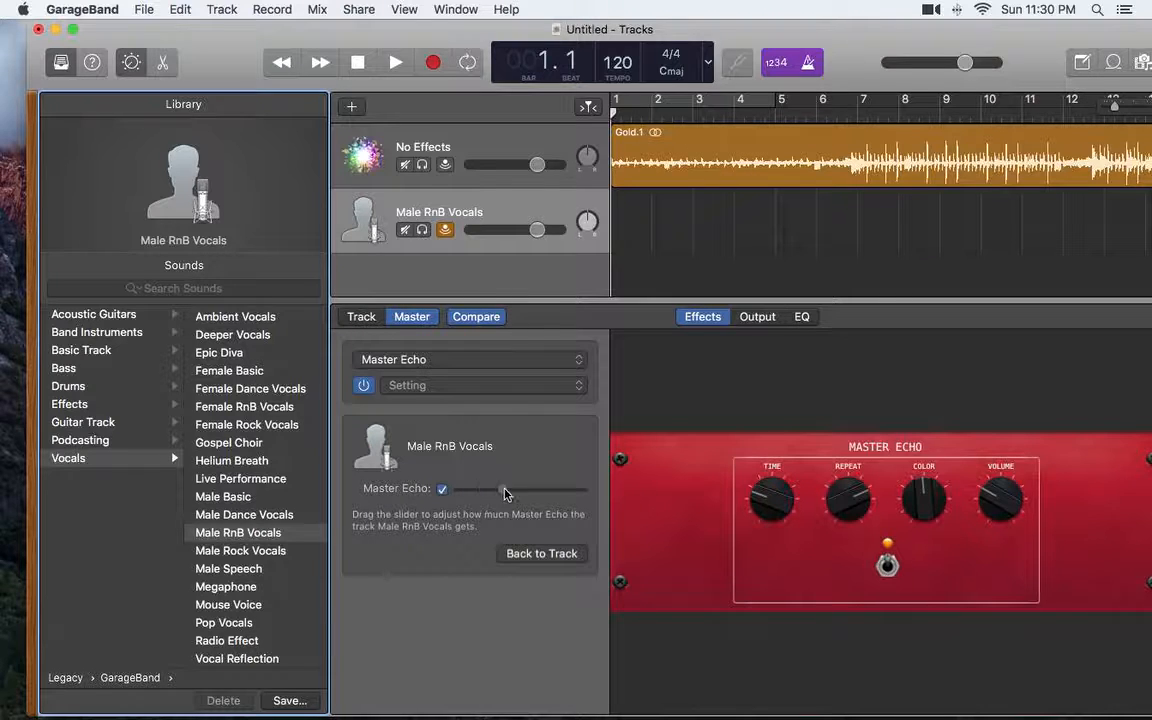
drag(505, 493, 490, 495)
click(522, 365)
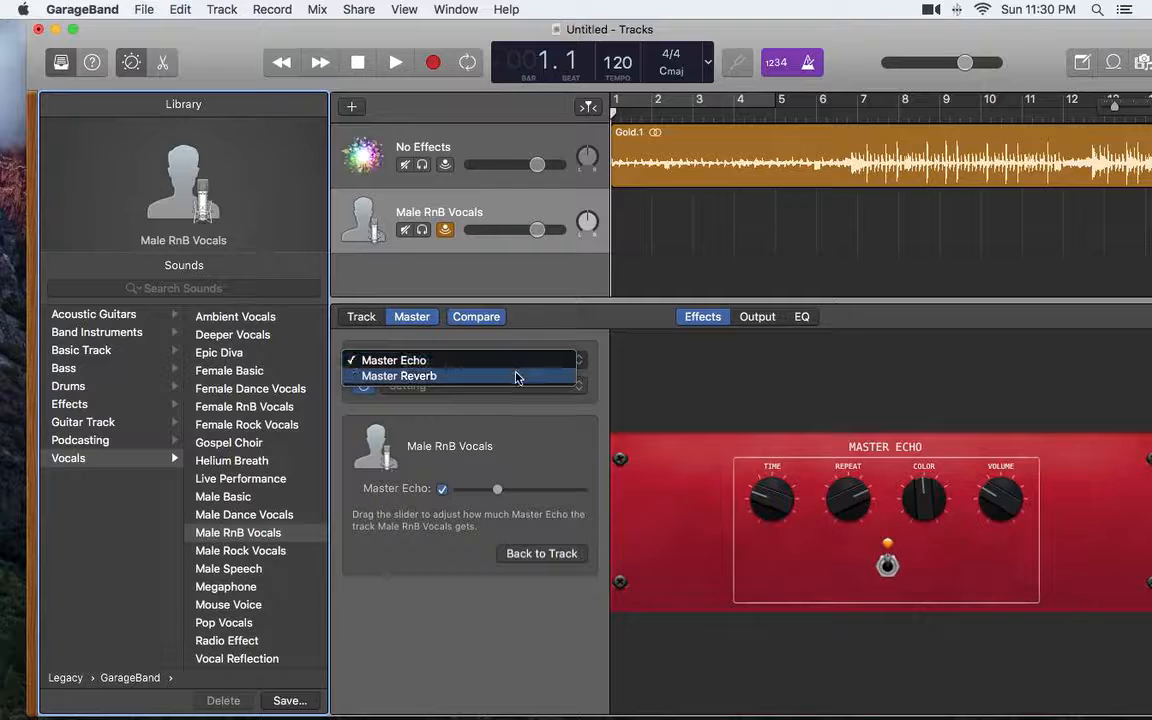
click(517, 378)
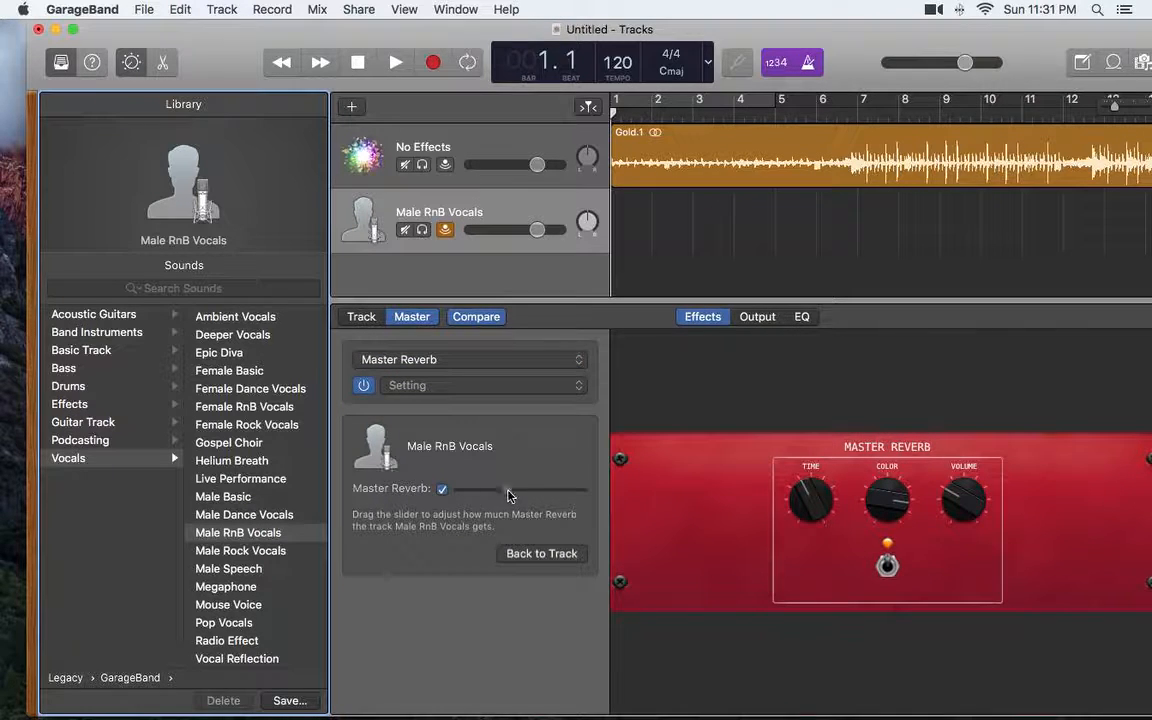
mouse_move(509, 495)
mouse_down()
mouse_move(487, 495)
mouse_move(501, 491)
mouse_up()
click(565, 554)
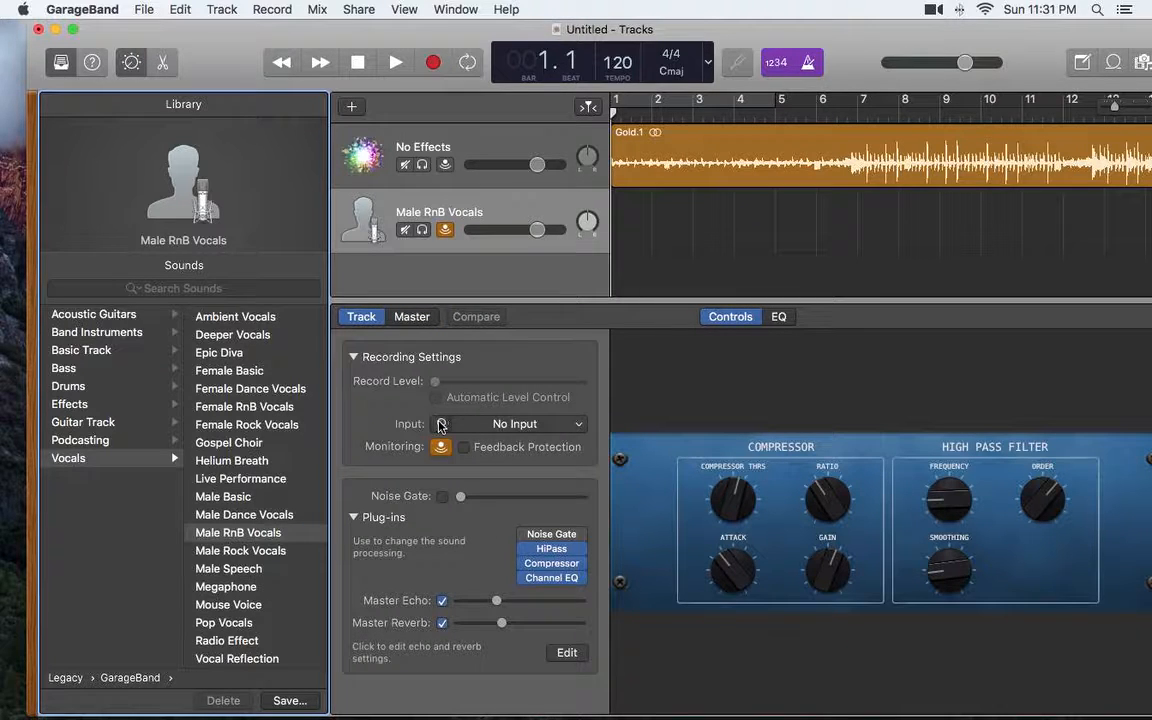
Set the vocal track's recording input to mono channel 1 (AudioBox USB)
click(480, 425)
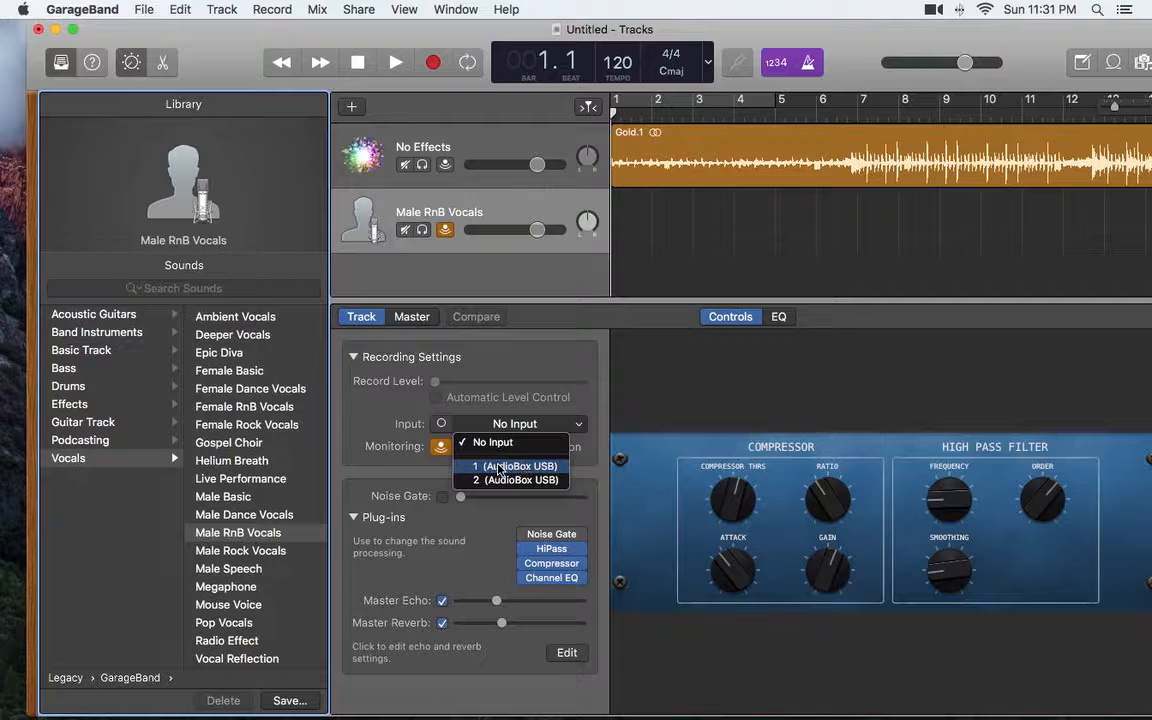
click(503, 467)
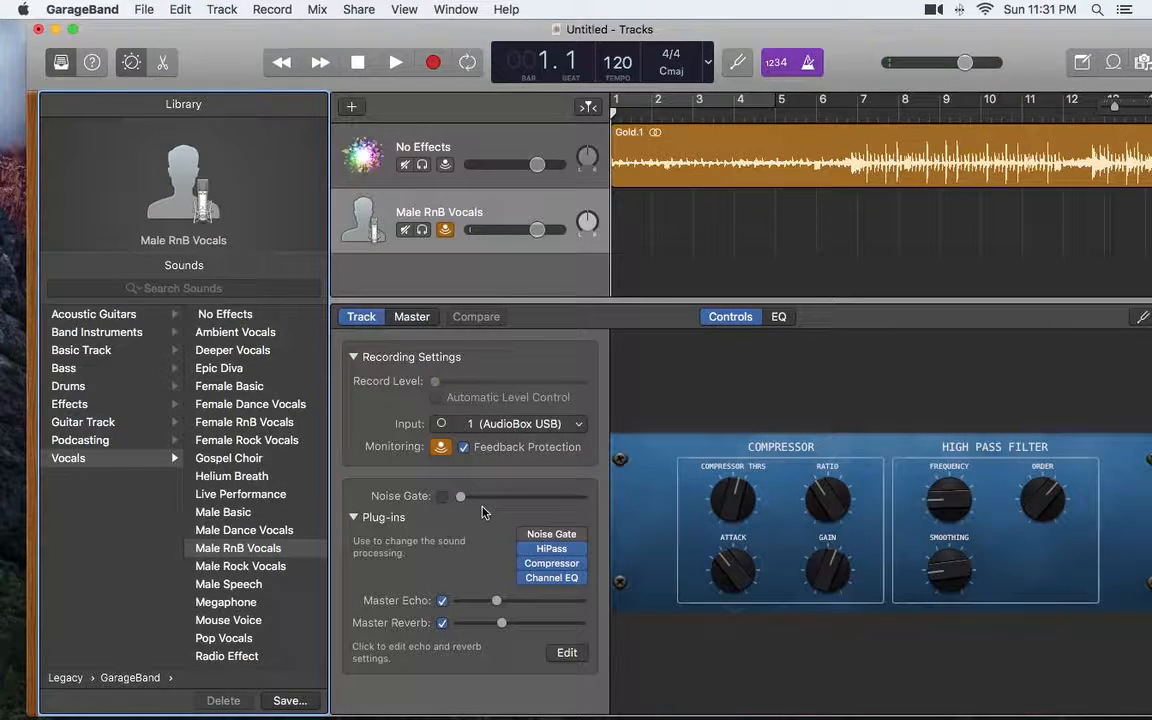
mouse_move(541, 537)
click(581, 538)
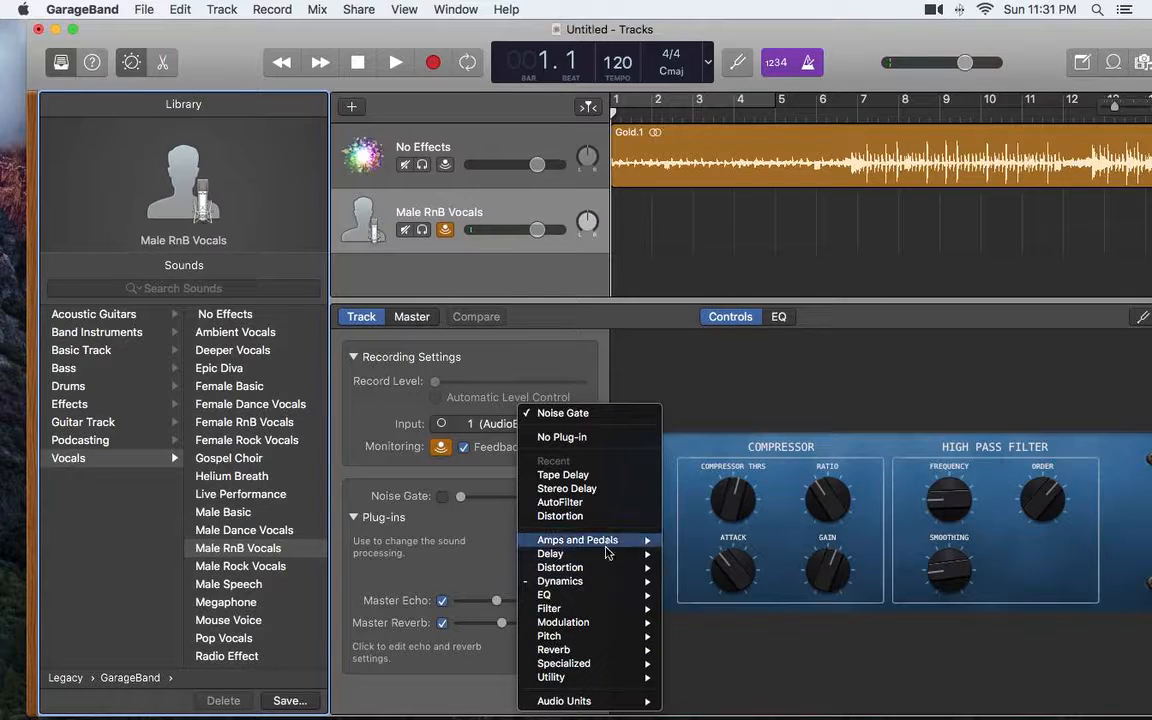
mouse_move(600, 543)
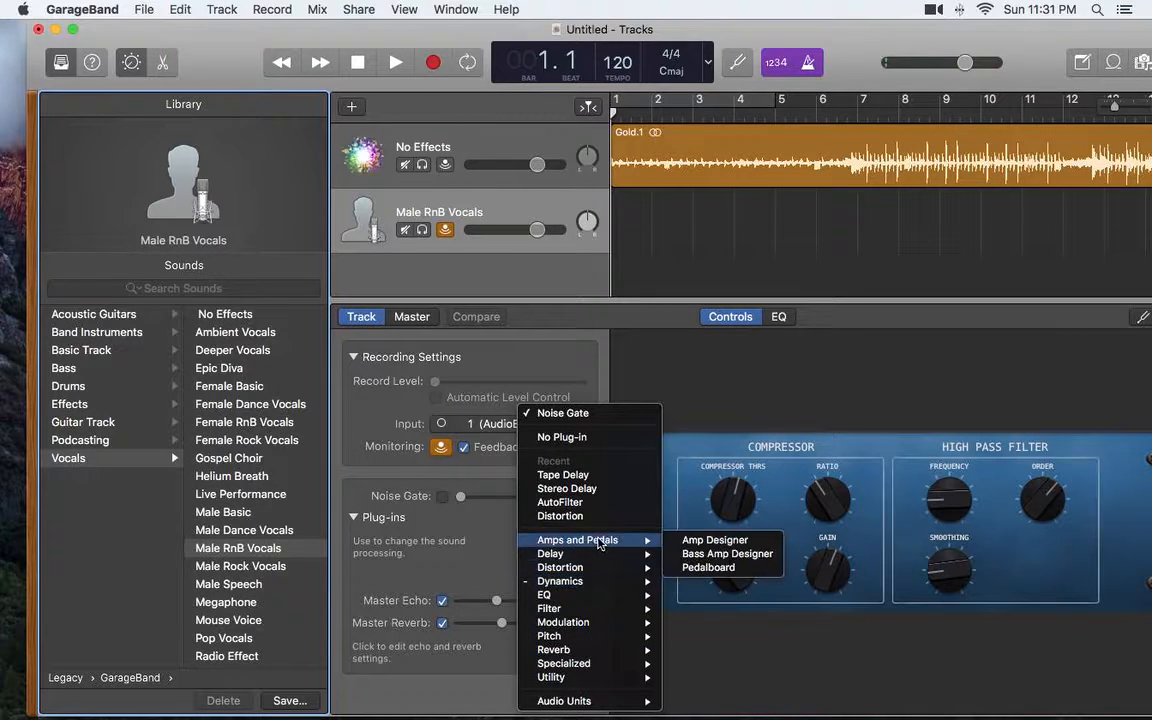
click(496, 541)
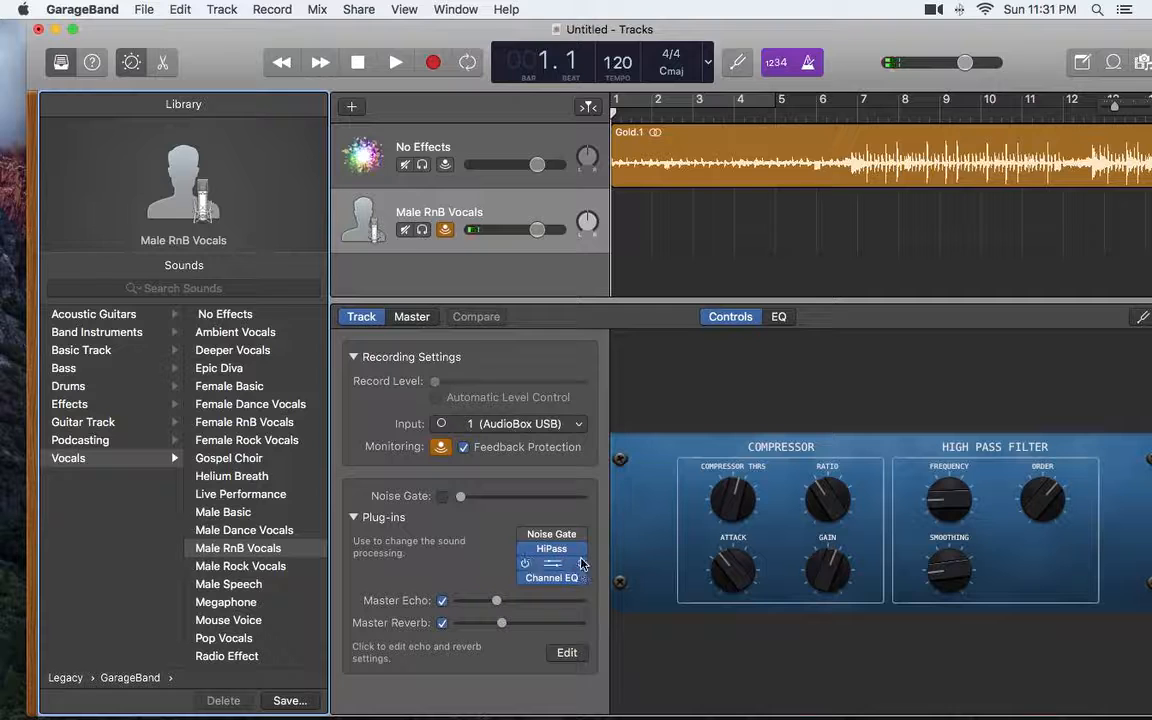
click(581, 565)
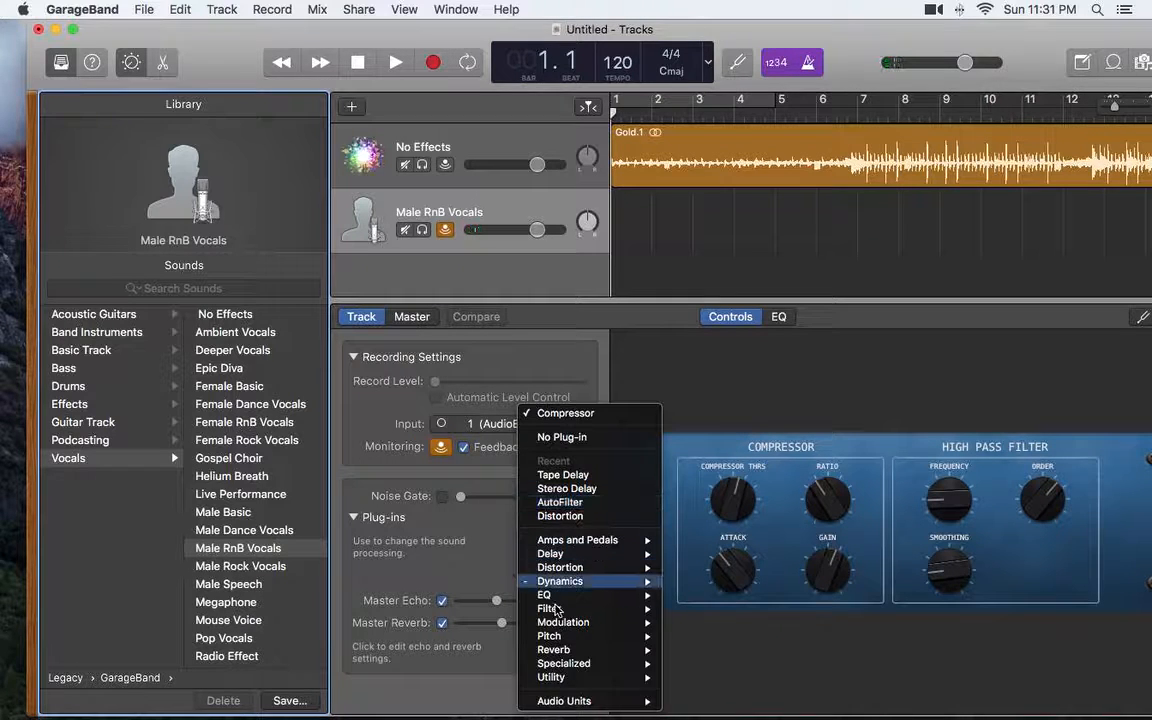
click(500, 621)
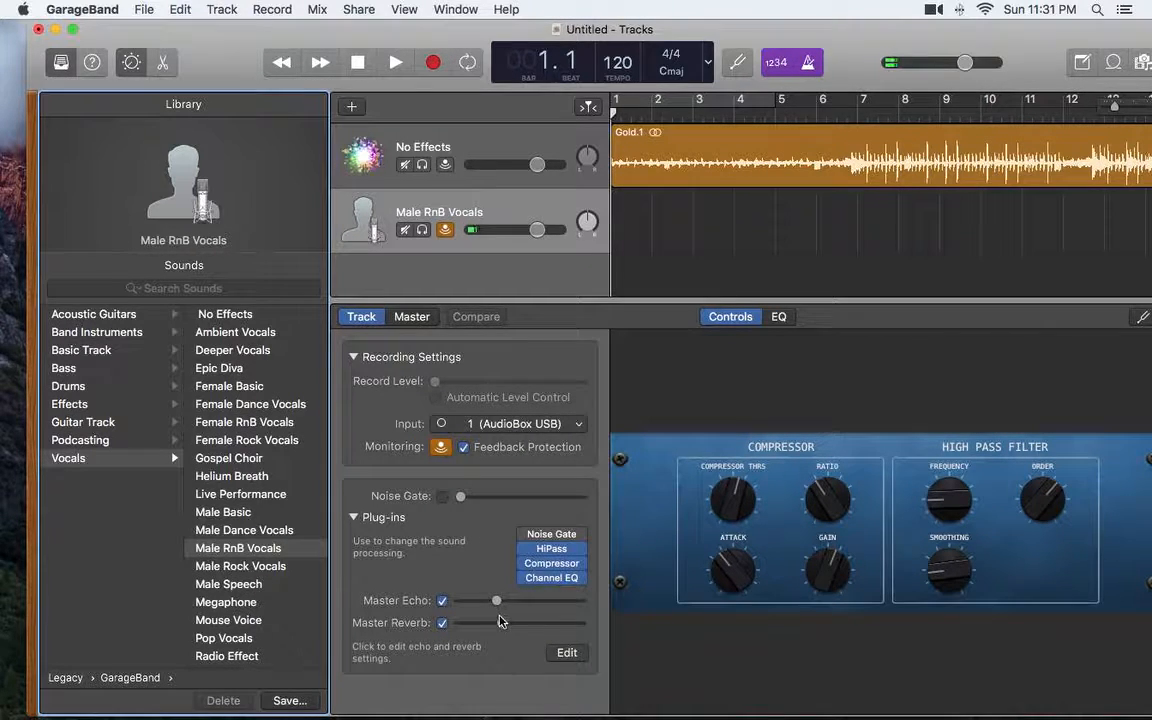
Try the vocal track's Pitch Correction at 100 with Limit to Key enabled, and revert both settings
click(163, 63)
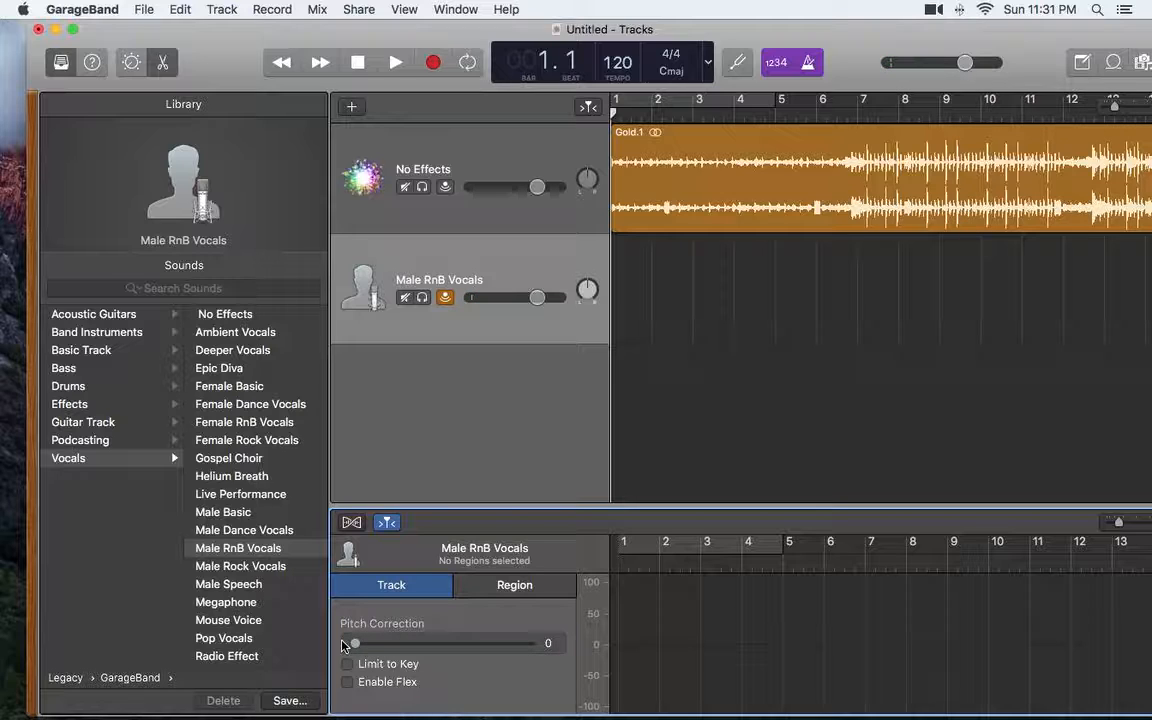
drag(357, 644, 530, 644)
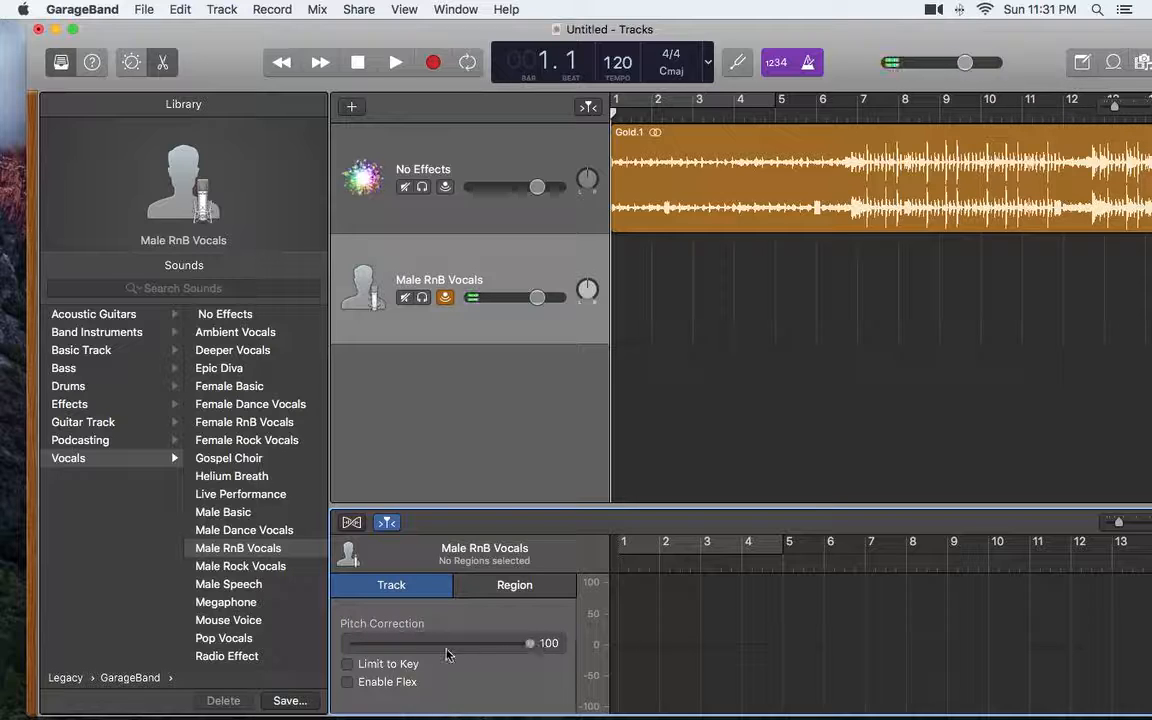
click(348, 664)
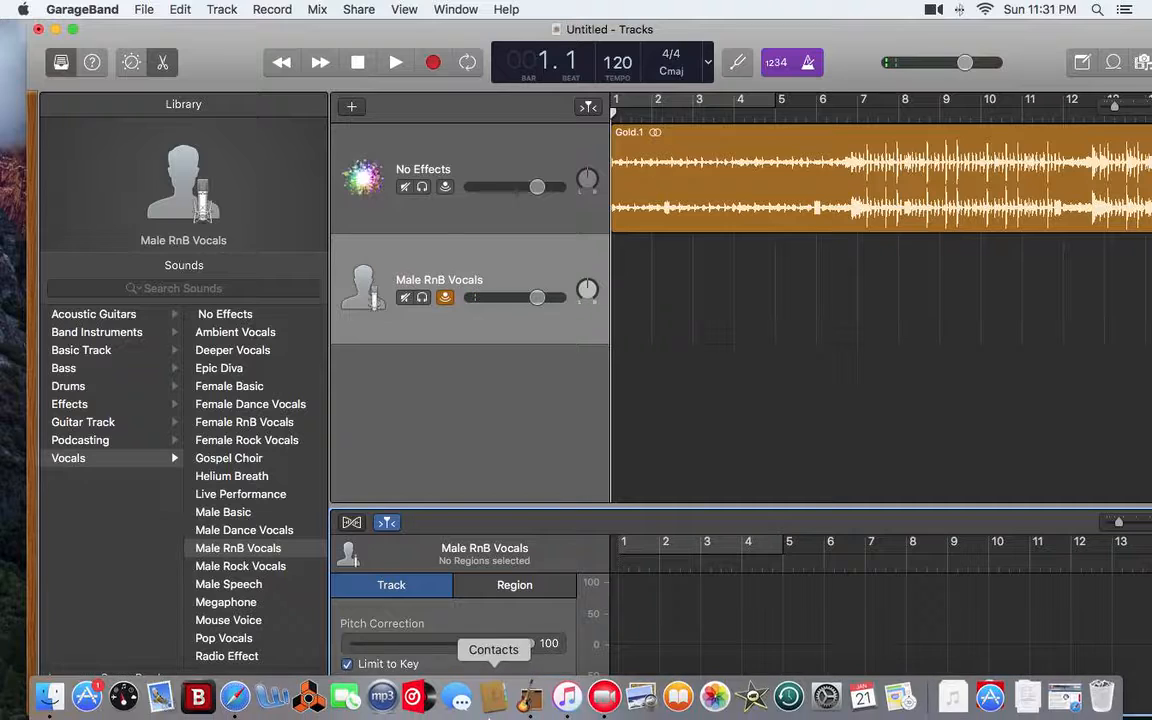
click(348, 664)
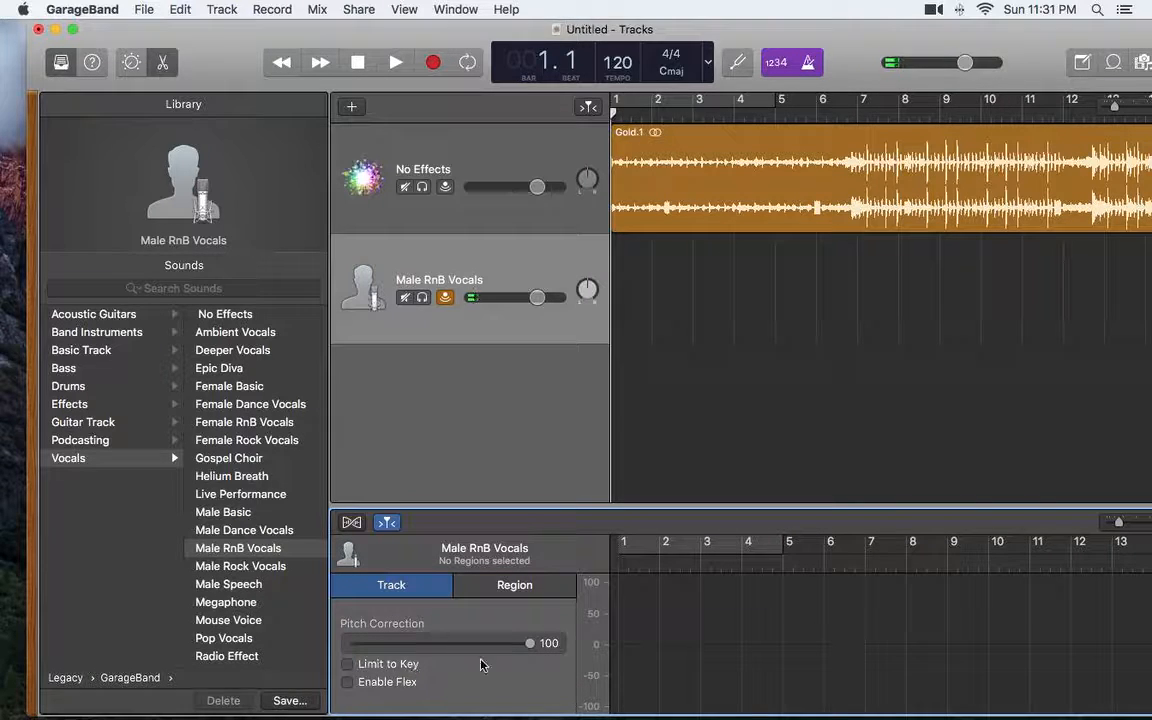
drag(530, 646, 331, 643)
Close the untitled project and open the first existing GarageBand project listed on the Desktop
click(39, 33)
click(527, 264)
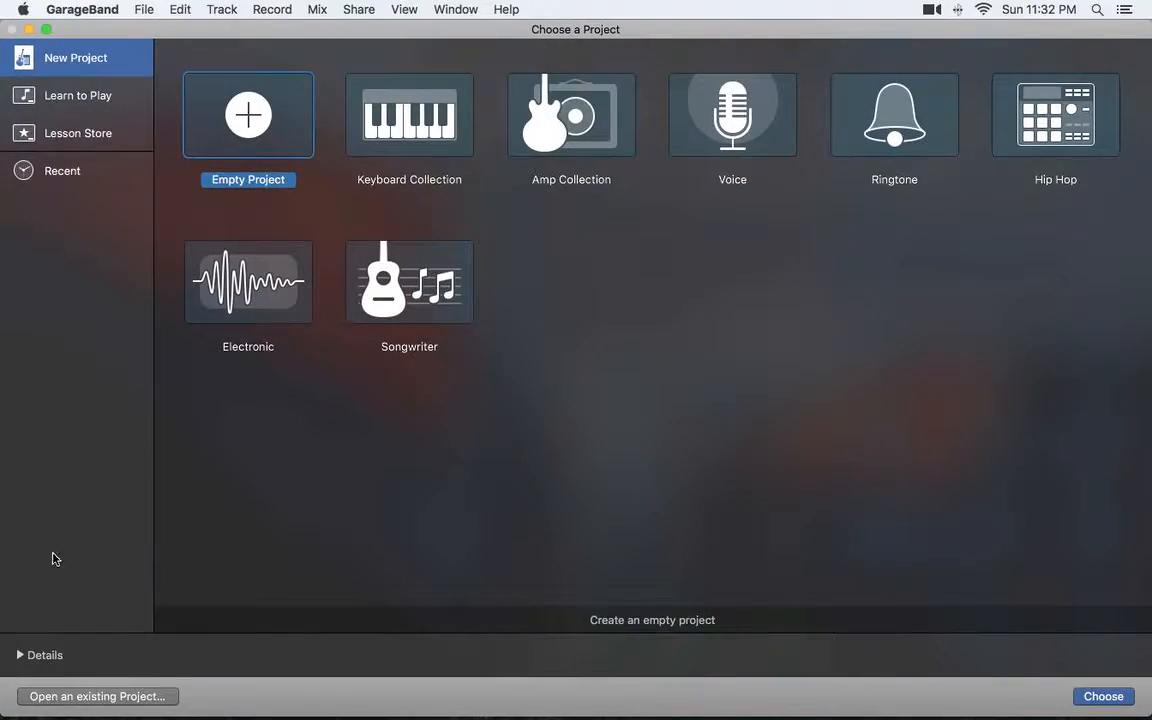
click(88, 696)
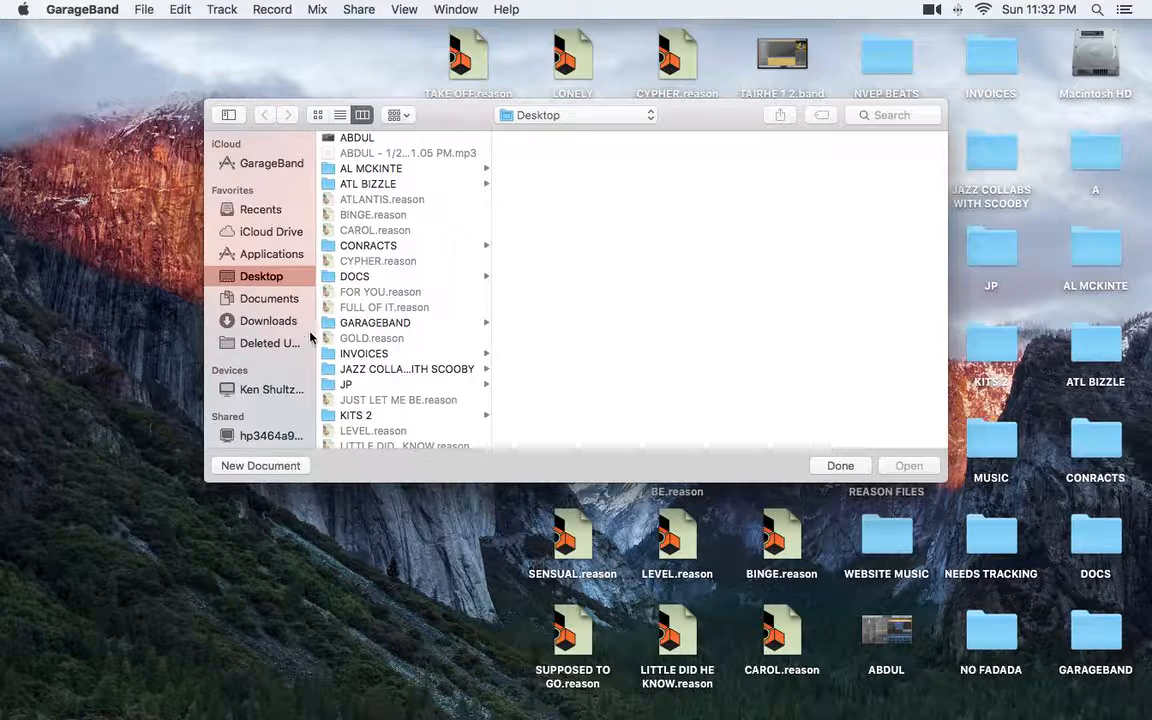
click(356, 141)
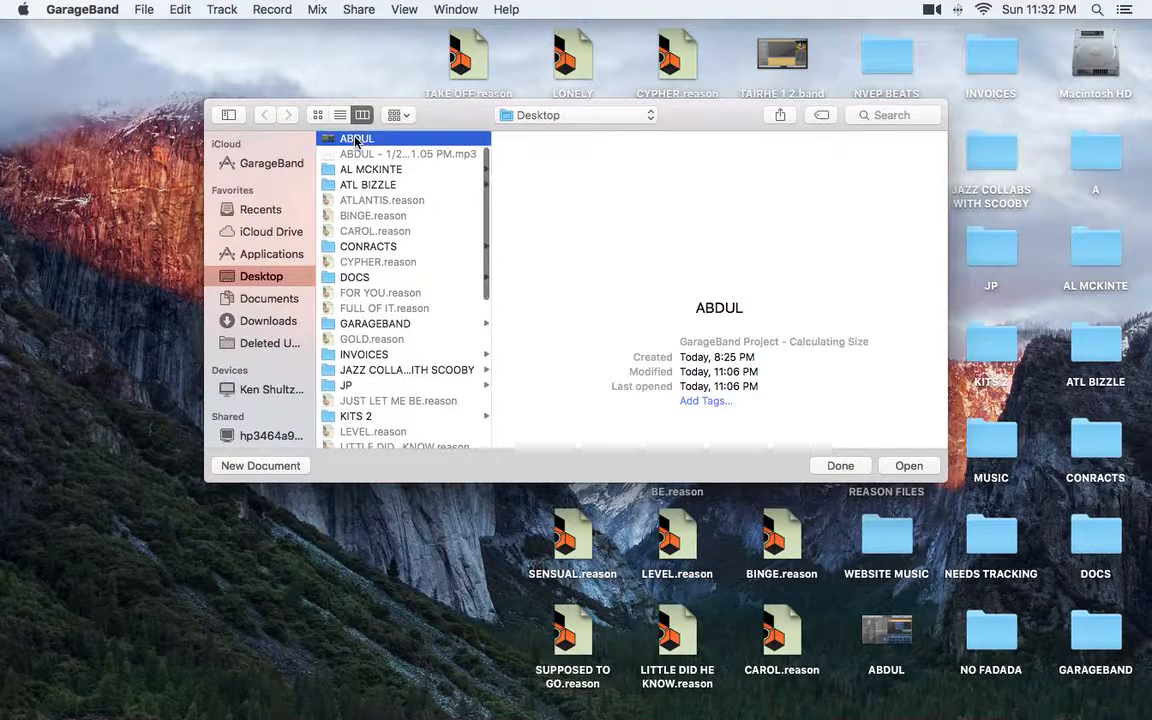
click(906, 465)
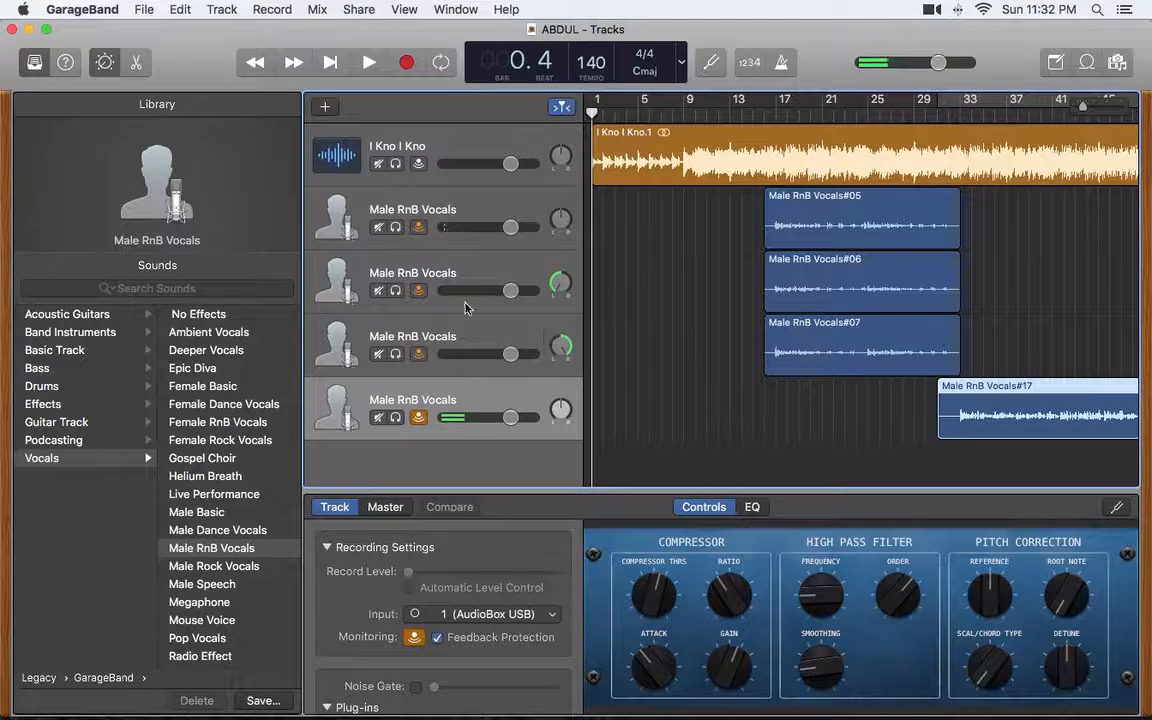
Review the opened project's arrangement with the Library hidden and shown, and examine the selected vocal track's plug-ins
click(34, 64)
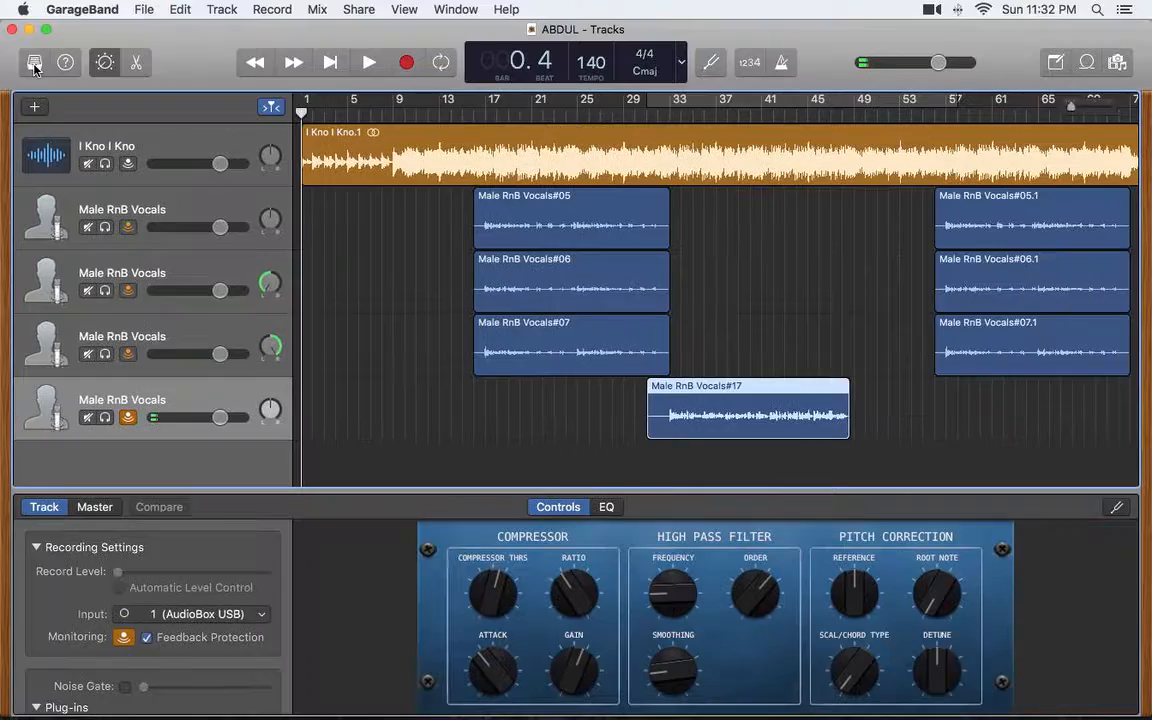
click(34, 64)
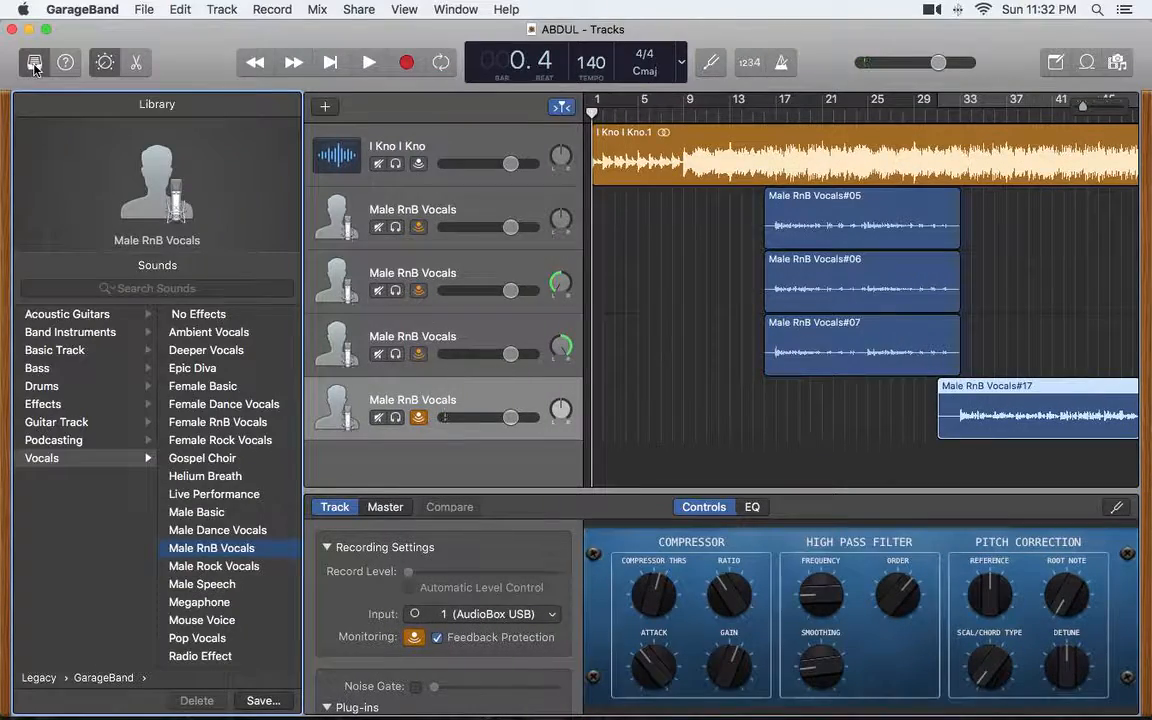
click(34, 64)
click(34, 64)
scroll(365, 645, down, 3)
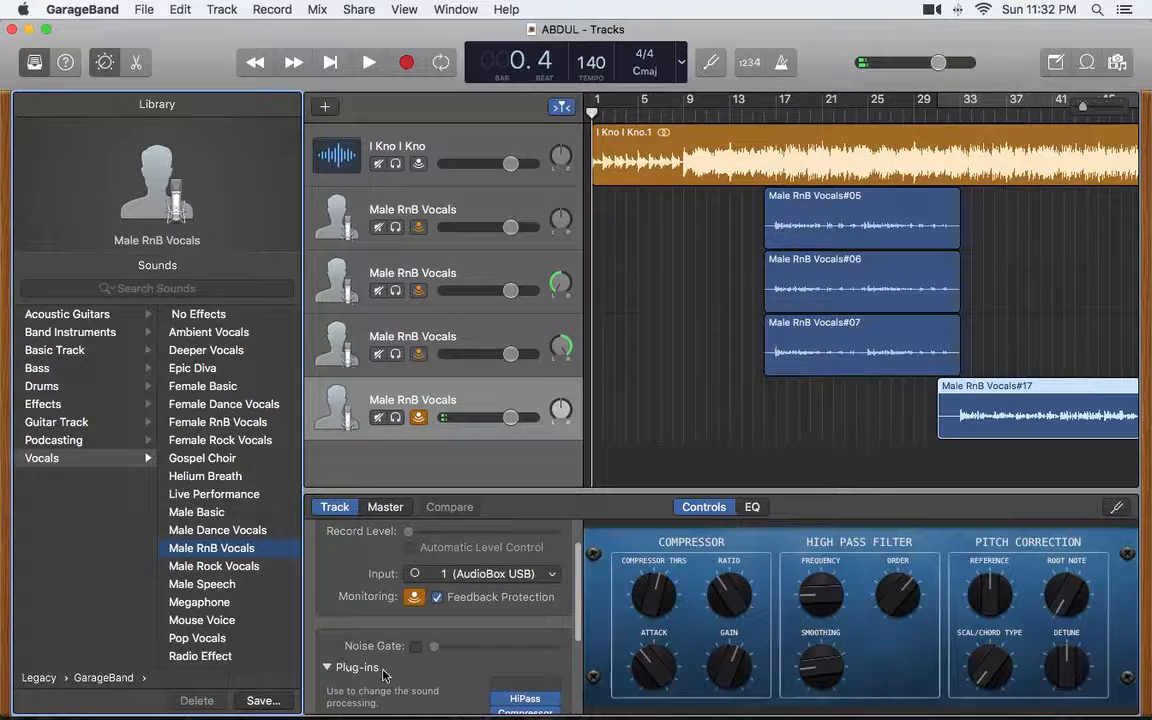
scroll(365, 670, down, 2)
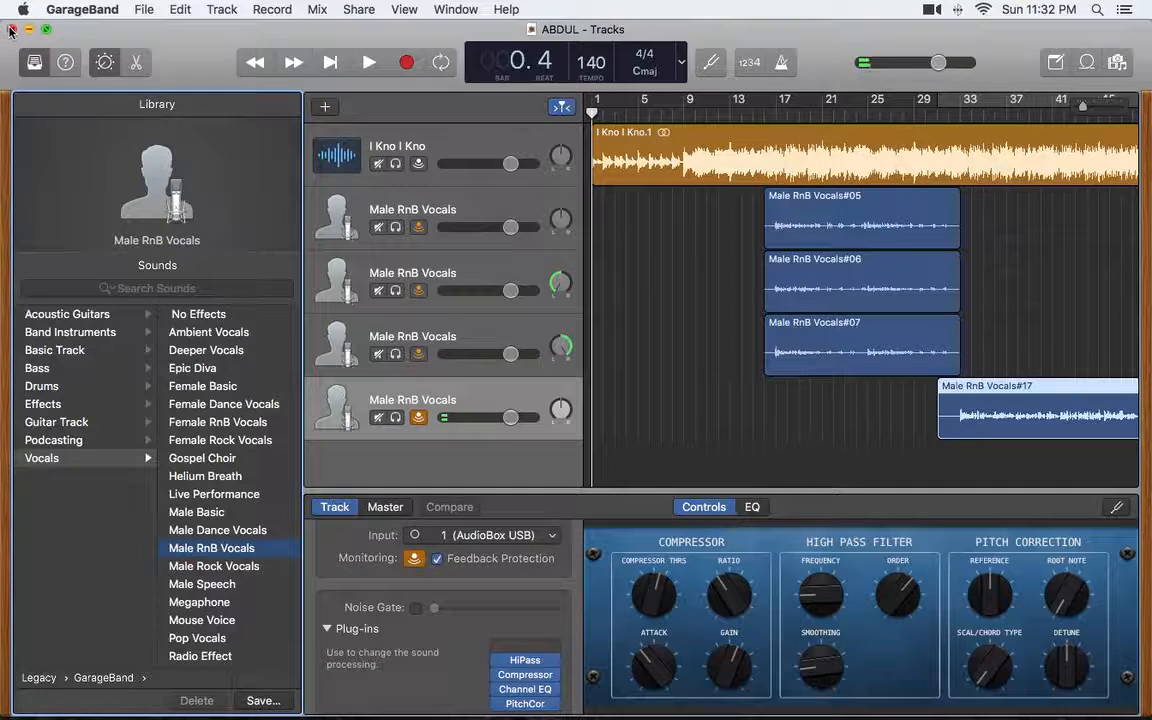
Quit GarageBand
click(78, 10)
click(95, 260)
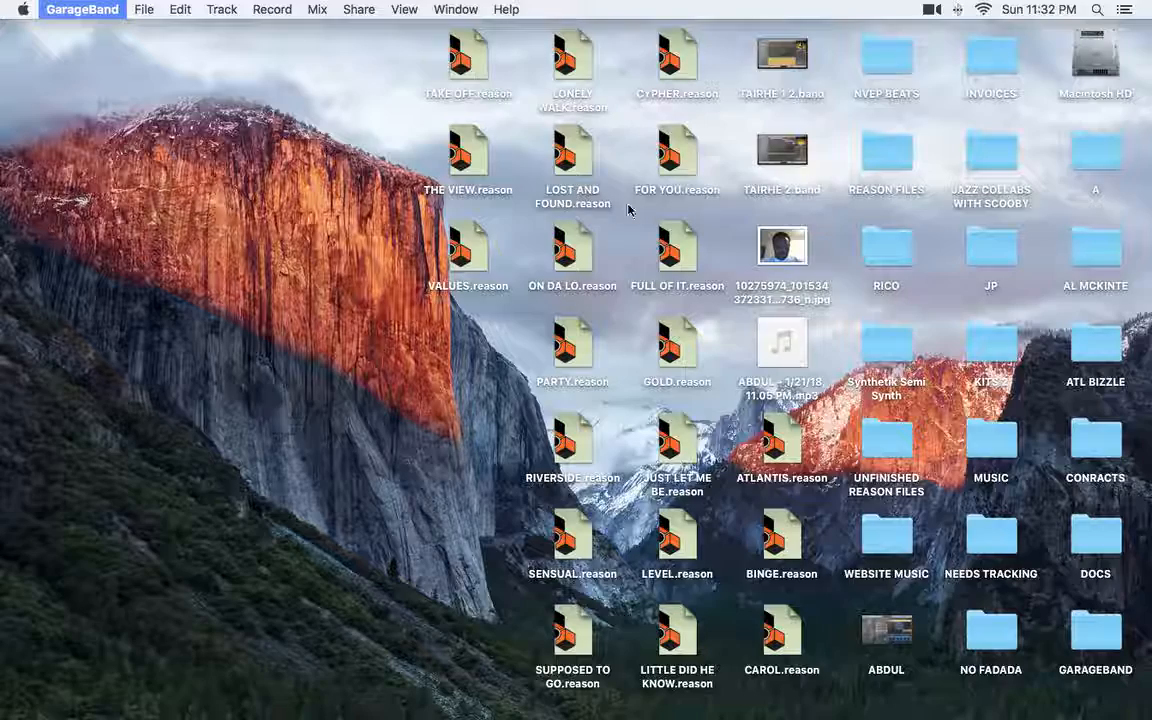
mouse_move(912, 705)
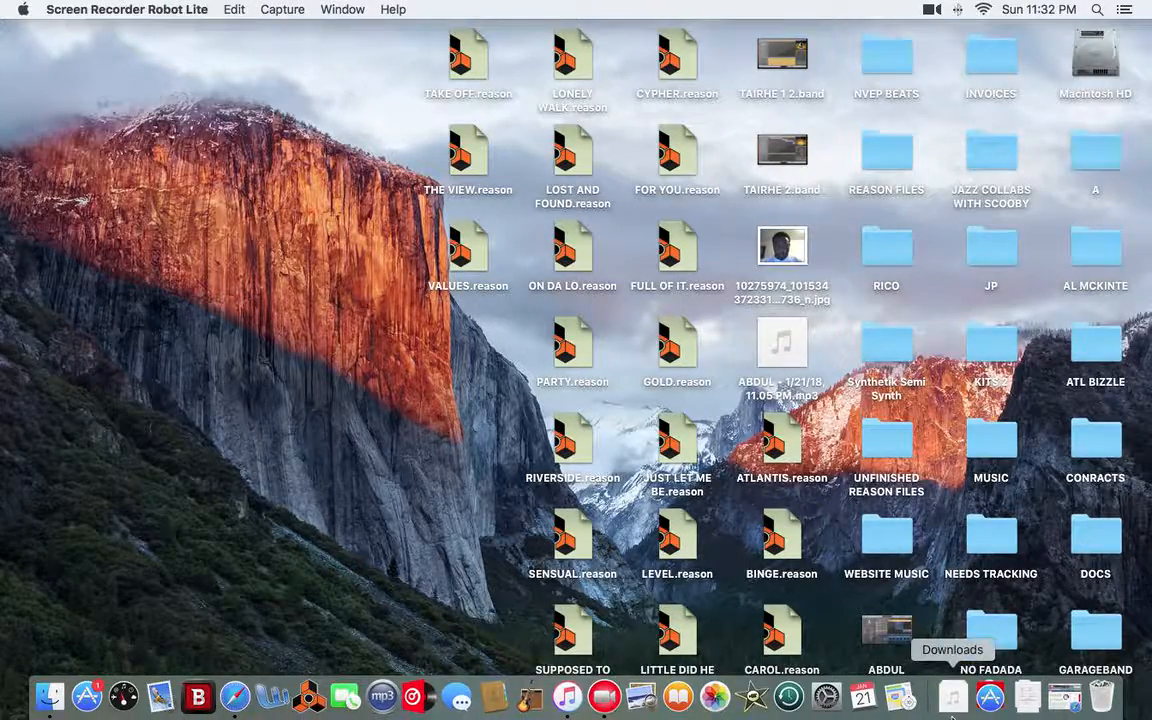
click(929, 10)
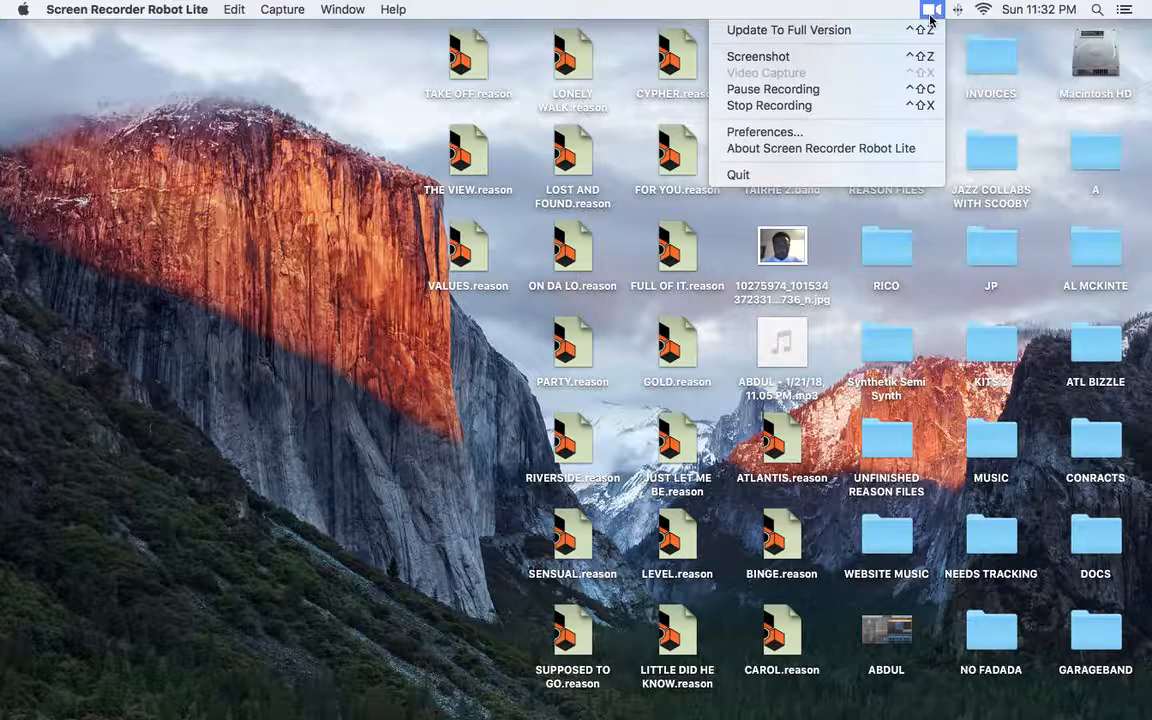